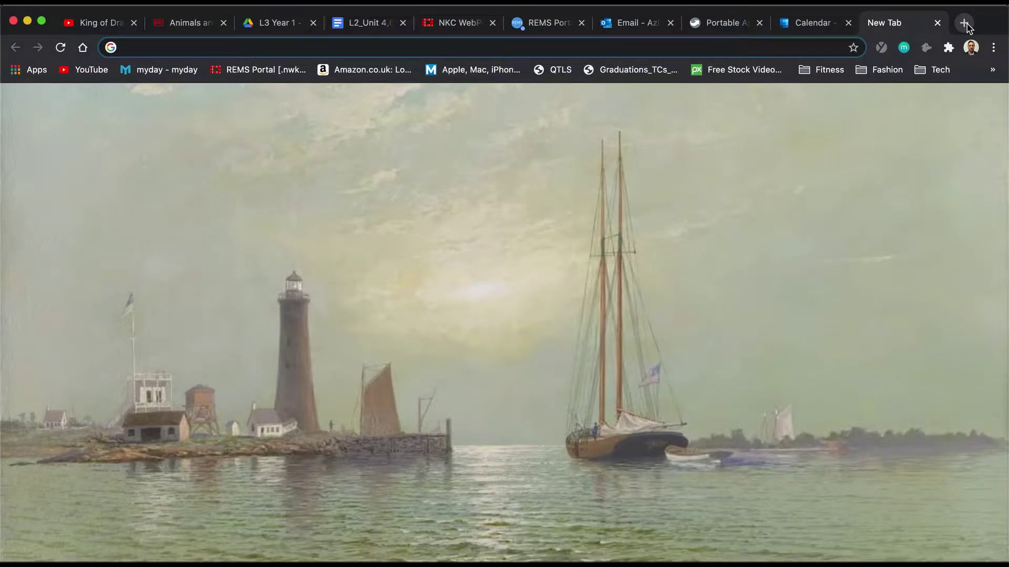
# Search Google for "sunflowers" and show the image results.
pyautogui.write('flowe')
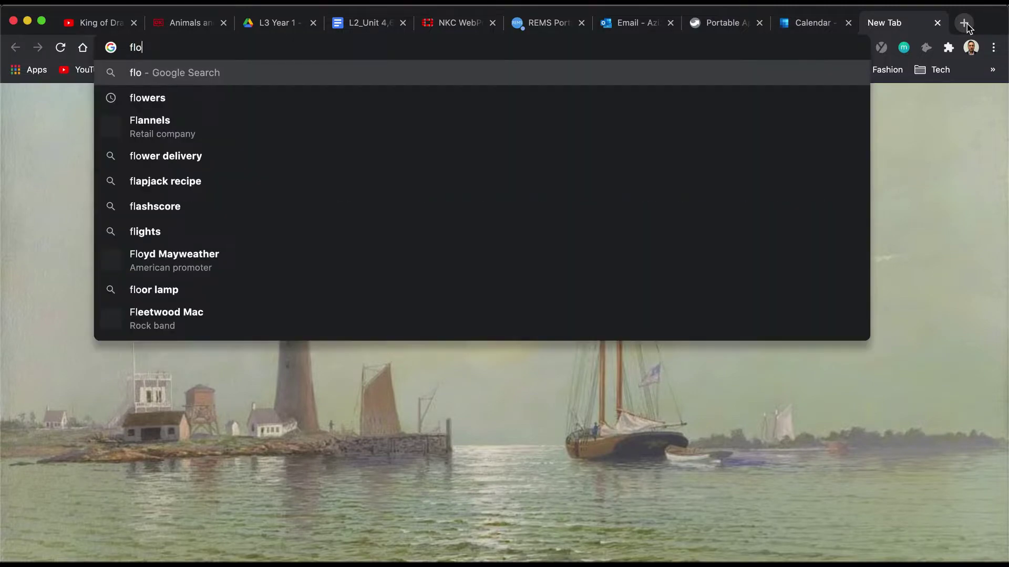
pyautogui.press('BackSpace')
pyautogui.press('BackSpace')
pyautogui.press('BackSpace')
pyautogui.press('BackSpace')
pyautogui.press('BackSpace')
pyautogui.write('sunflowers')
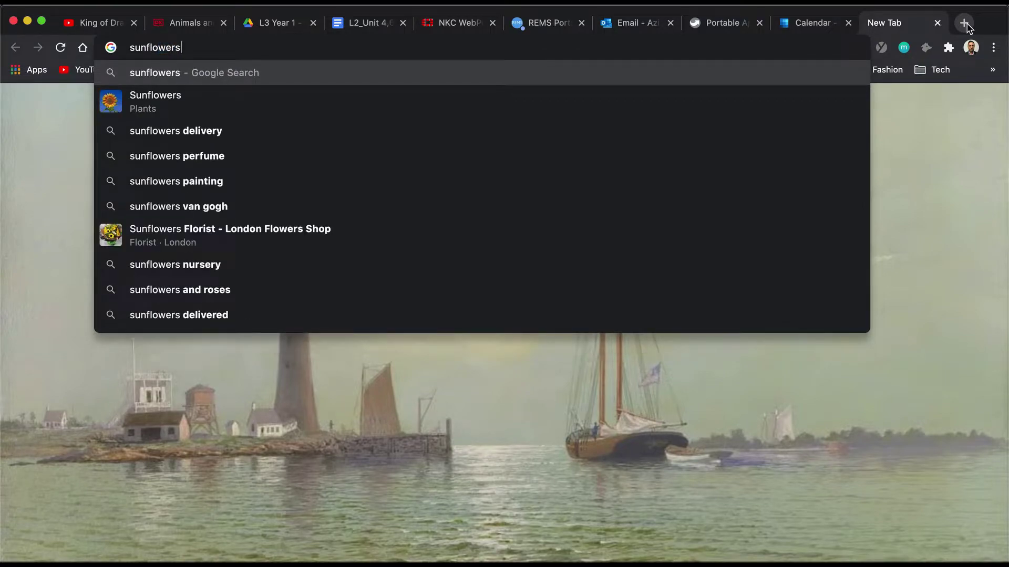
pyautogui.press('Return')
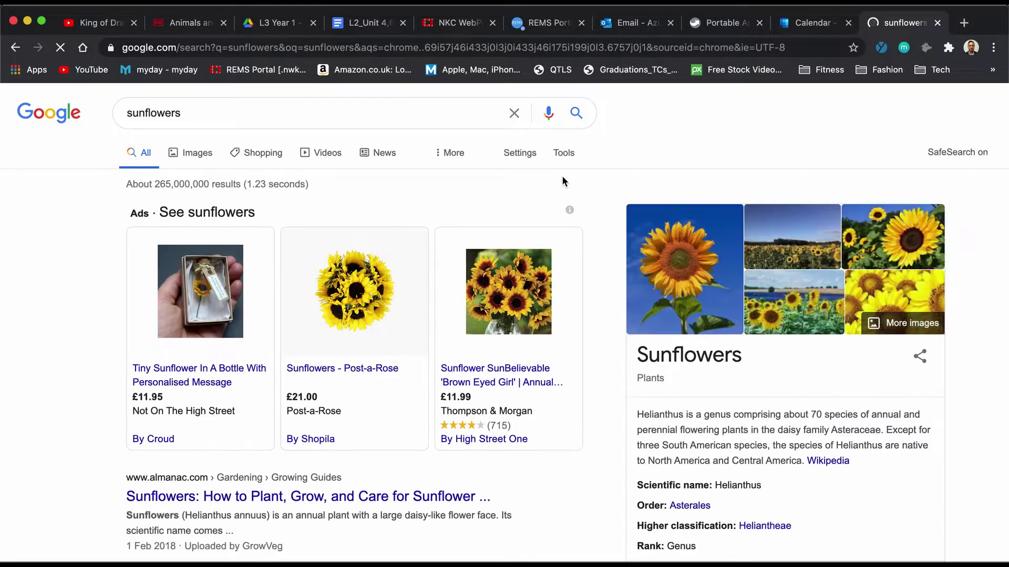
pyautogui.click(188, 156)
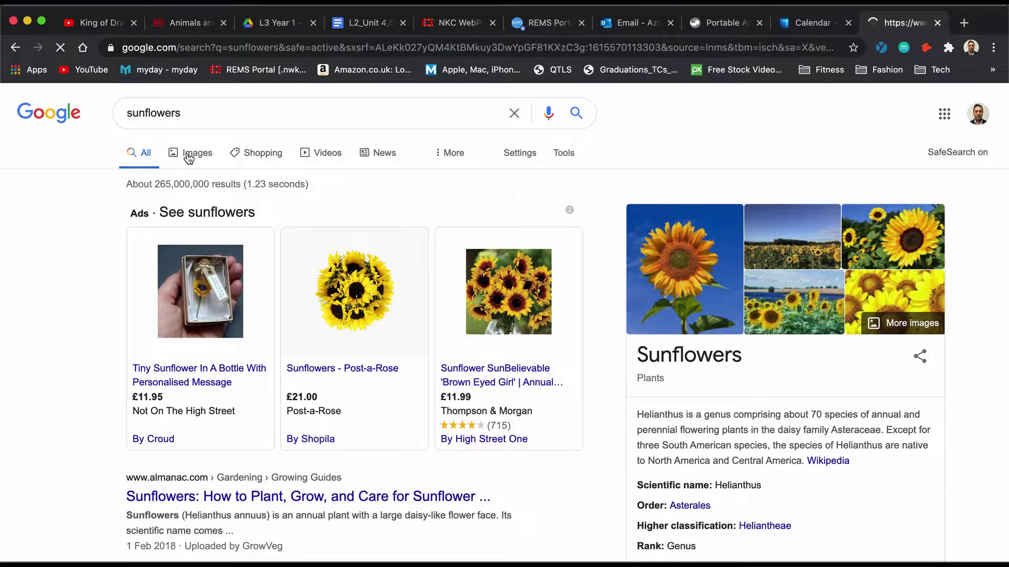
# Copy the almanac.com sunflower picture from the image results and paste it into the Untitled-1 document in Photoshop.
pyautogui.scroll(-5, 421, 378)
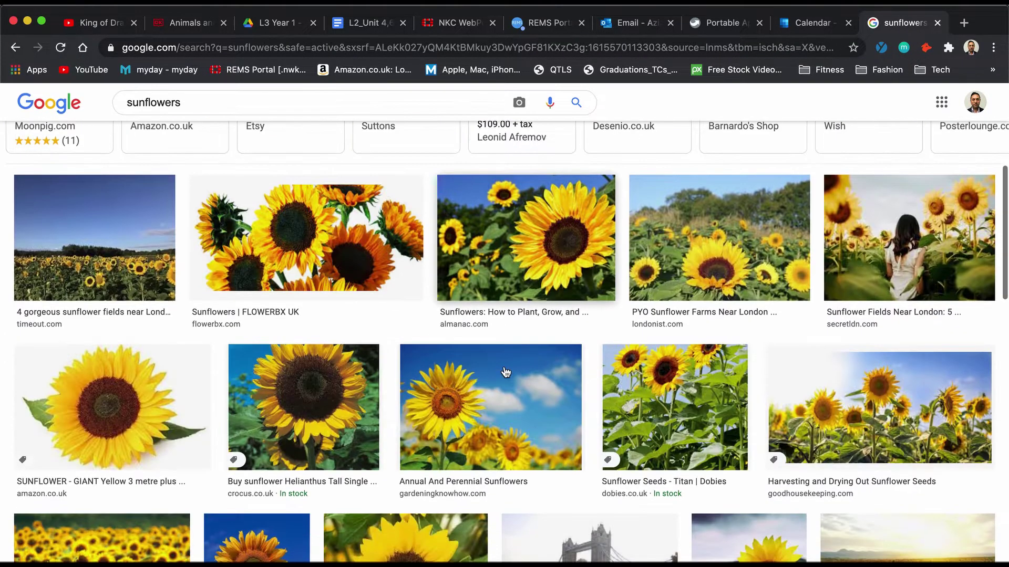
pyautogui.click(571, 259)
pyautogui.rightClick(864, 297)
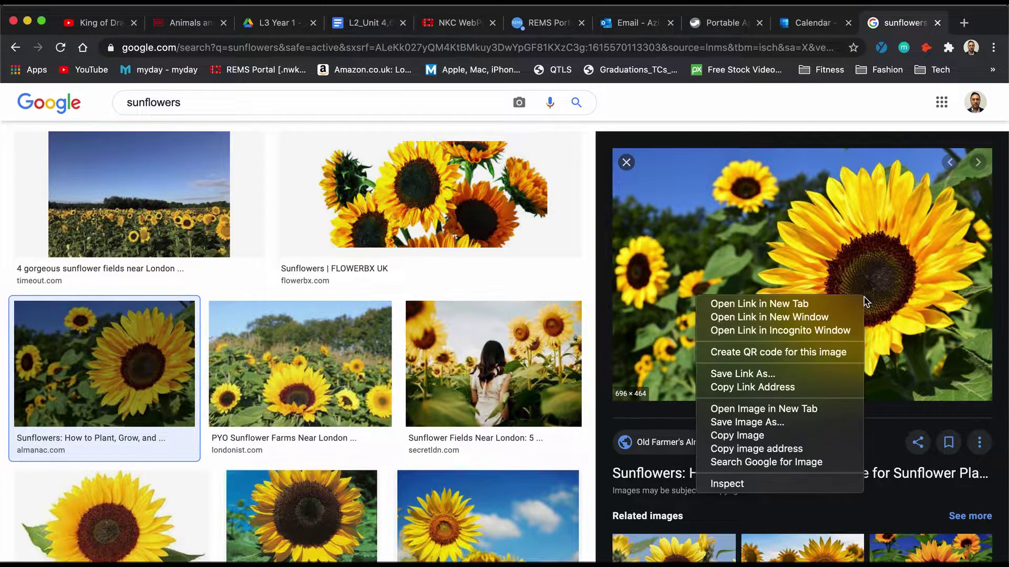
pyautogui.click(770, 436)
pyautogui.click(549, 565)
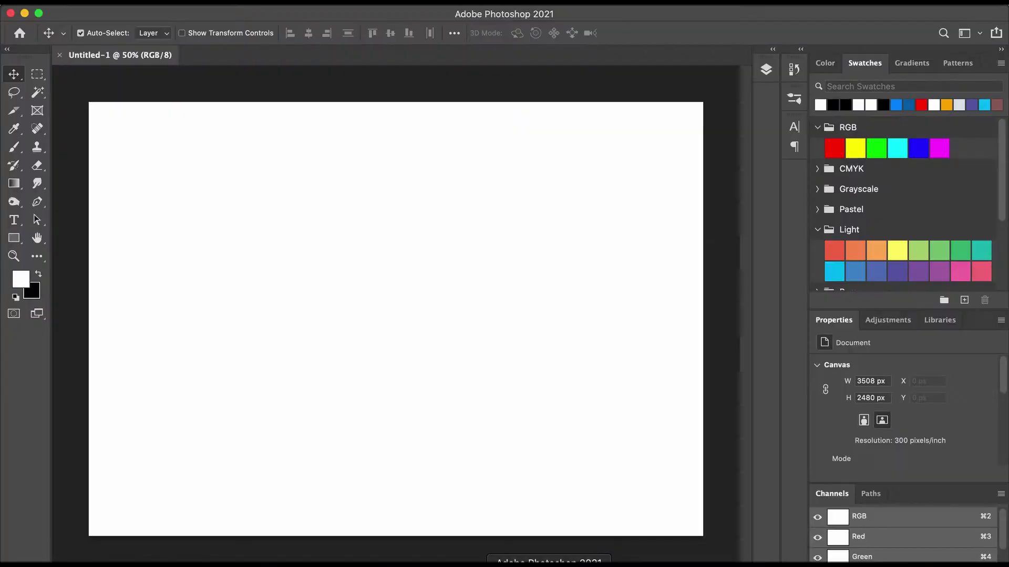
pyautogui.press('super+v')
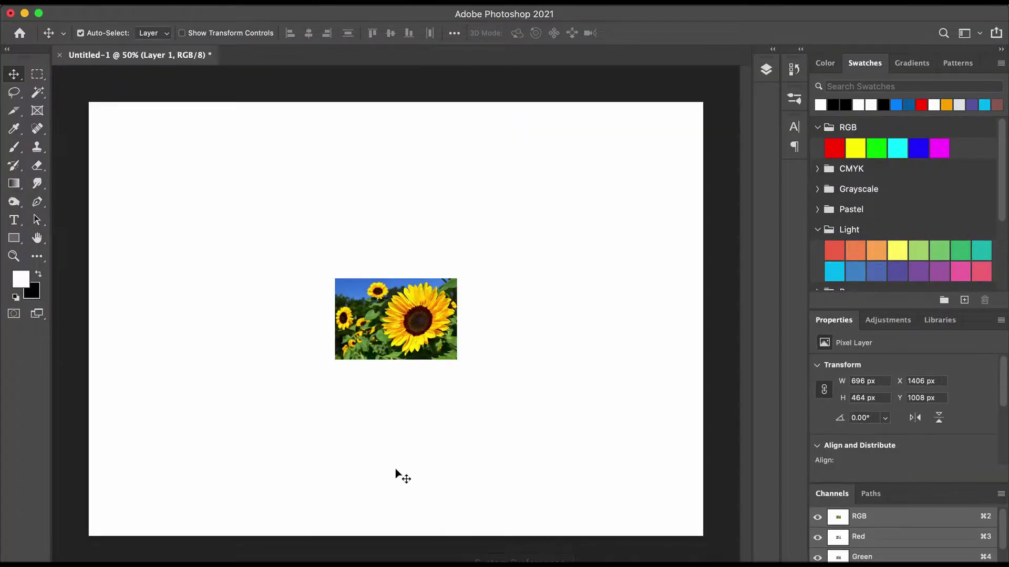
# Scale the pasted sunflower image proportionally to about 504% so it spans the canvas width, and centre it vertically.
pyautogui.press('super+t')
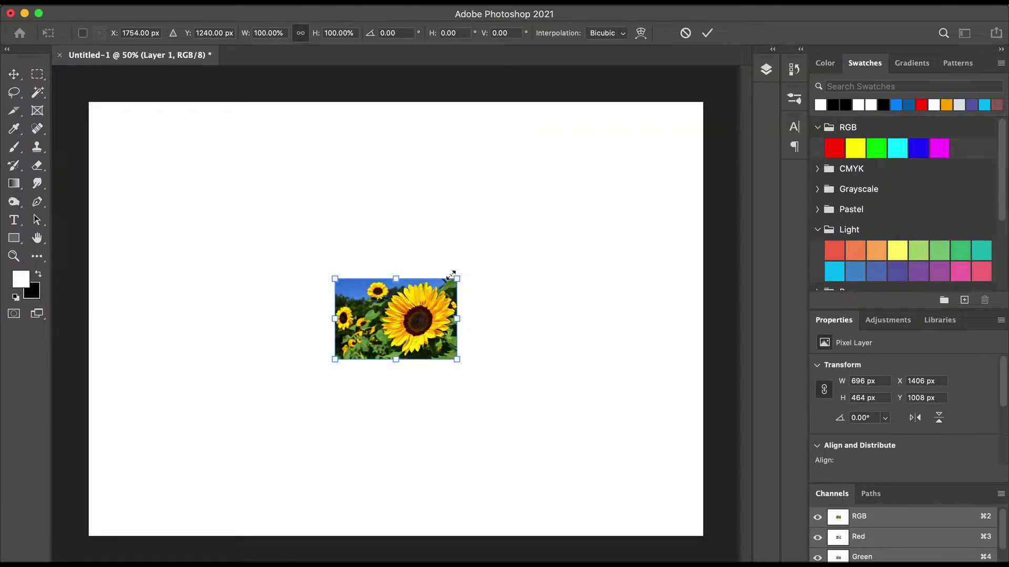
pyautogui.moveTo(460, 279); pyautogui.dragTo(724, 133)
pyautogui.moveTo(590, 214); pyautogui.dragTo(344, 208)
pyautogui.moveTo(463, 351); pyautogui.dragTo(700, 520)
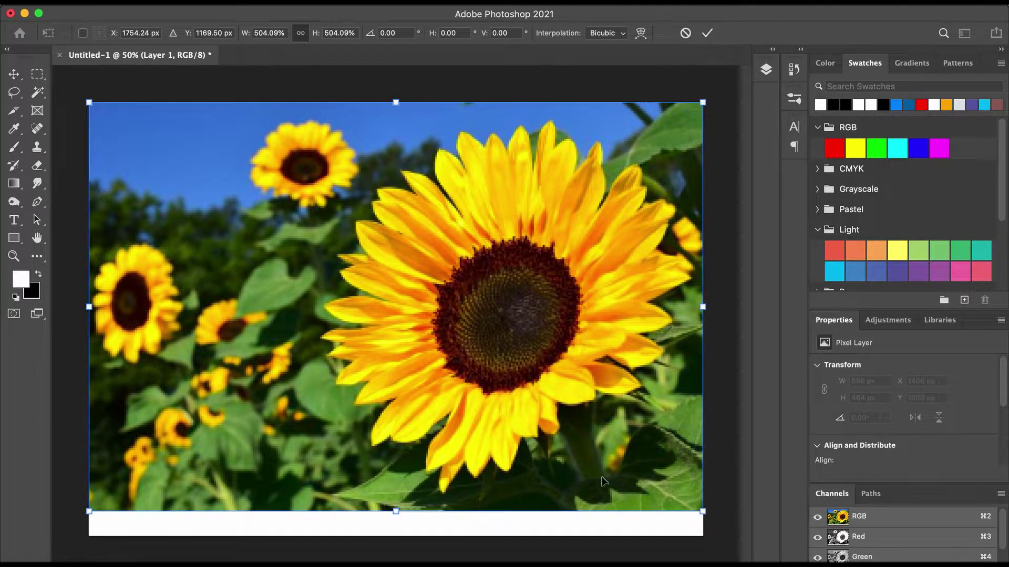
pyautogui.moveTo(413, 360)
pyautogui.mouseDown()
pyautogui.moveTo(415, 381)
pyautogui.moveTo(414, 371)
pyautogui.mouseUp()
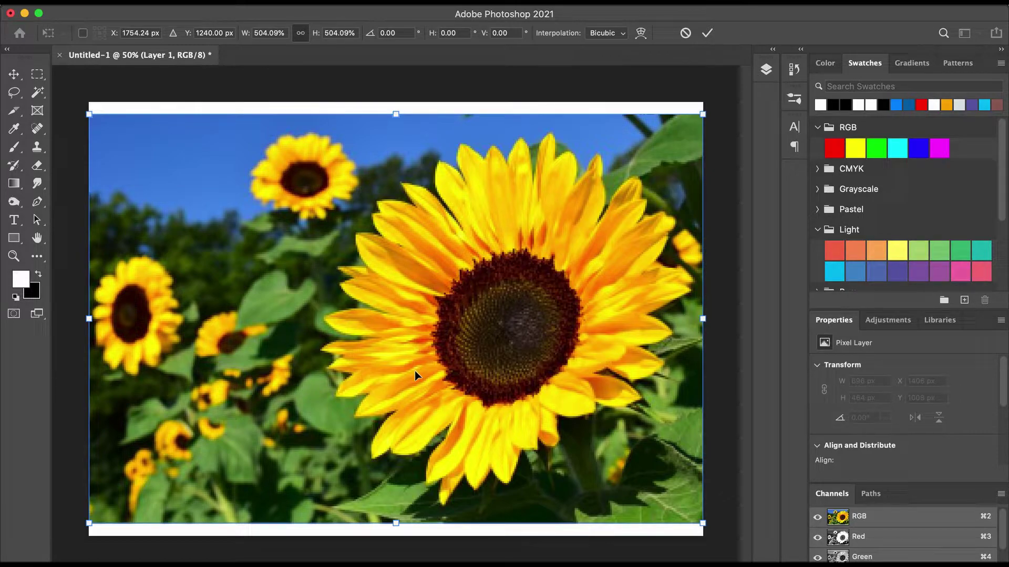
pyautogui.press('Return')
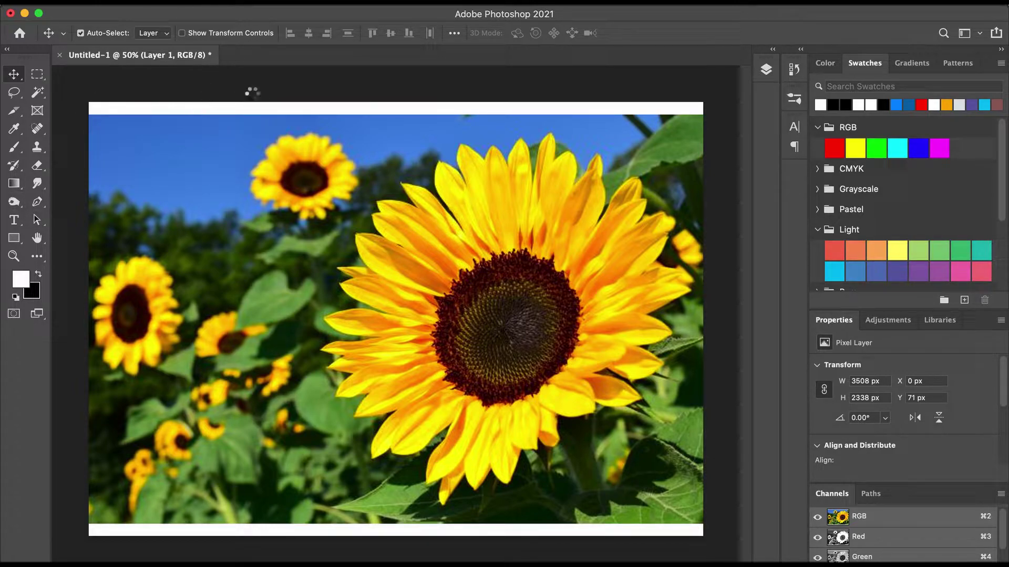
# Add the text "Mother's Day" at 60 pt over the small sunflower in the upper part of the image.
pyautogui.press('t')
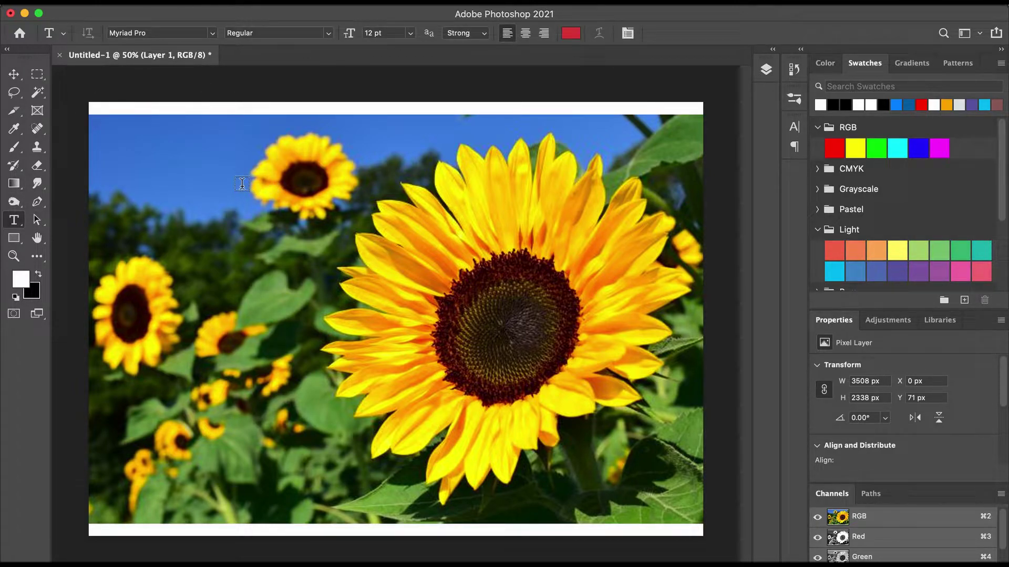
pyautogui.click(242, 184)
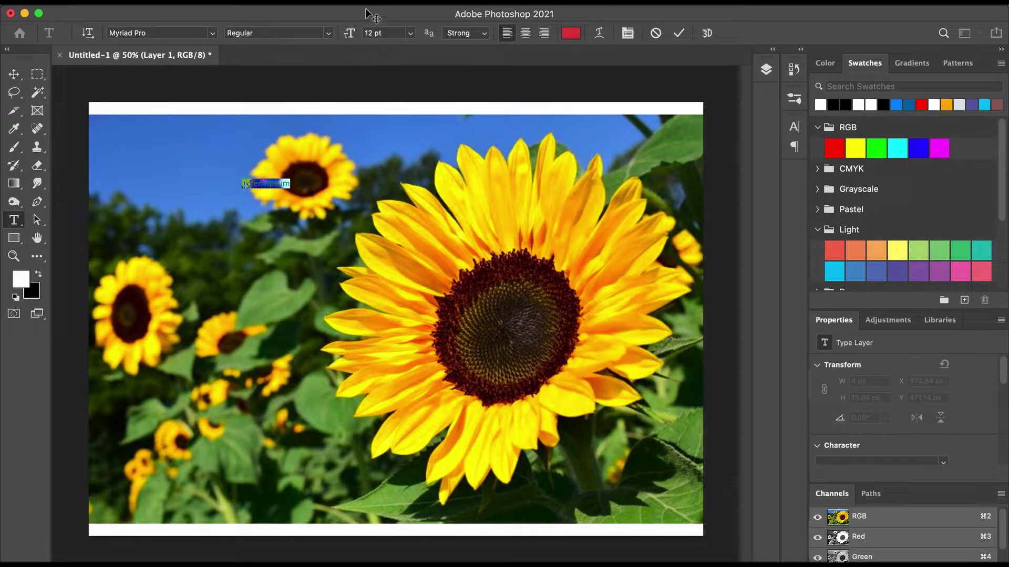
pyautogui.click(412, 34)
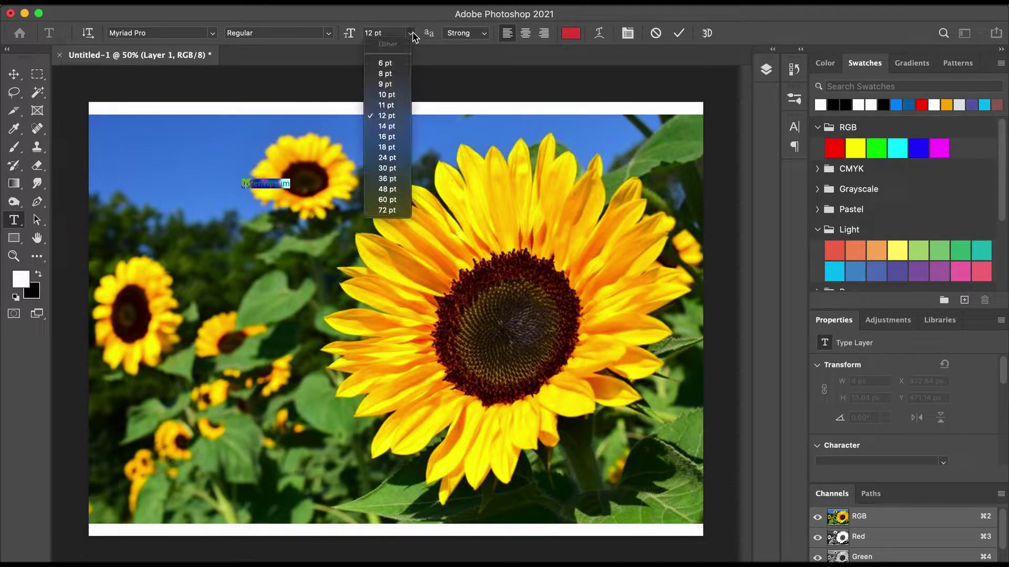
pyautogui.click(396, 169)
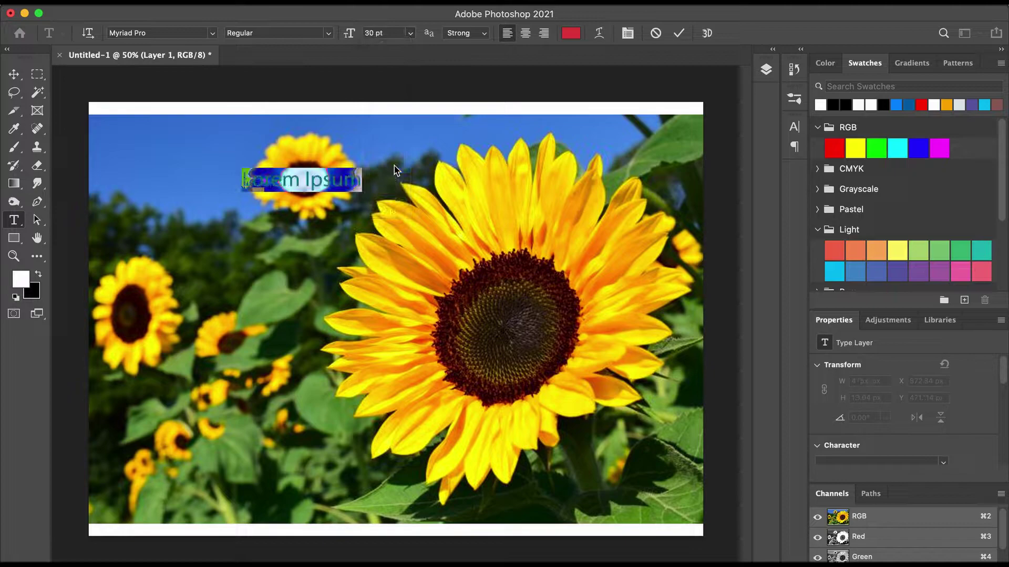
pyautogui.click(411, 34)
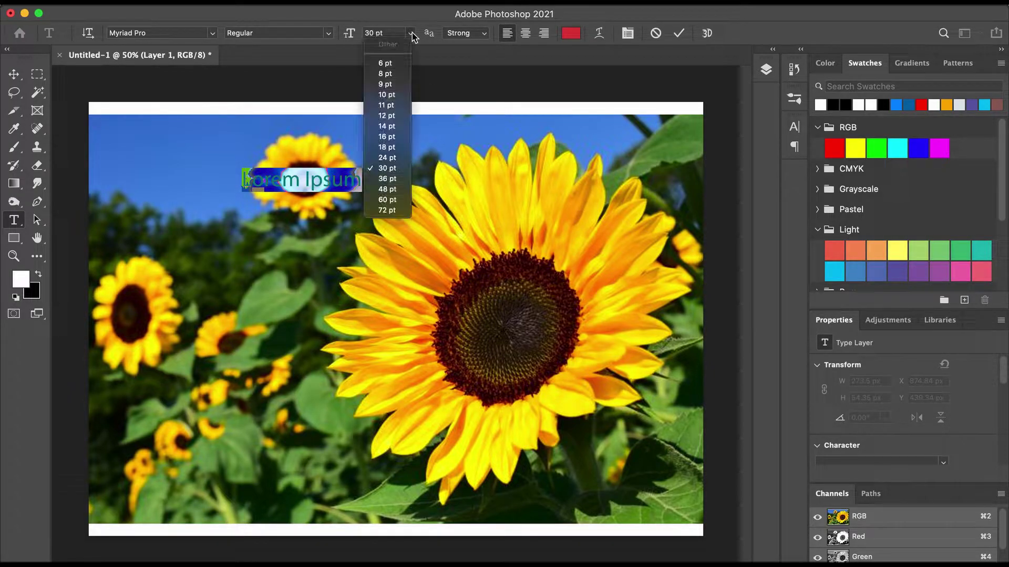
pyautogui.click(389, 200)
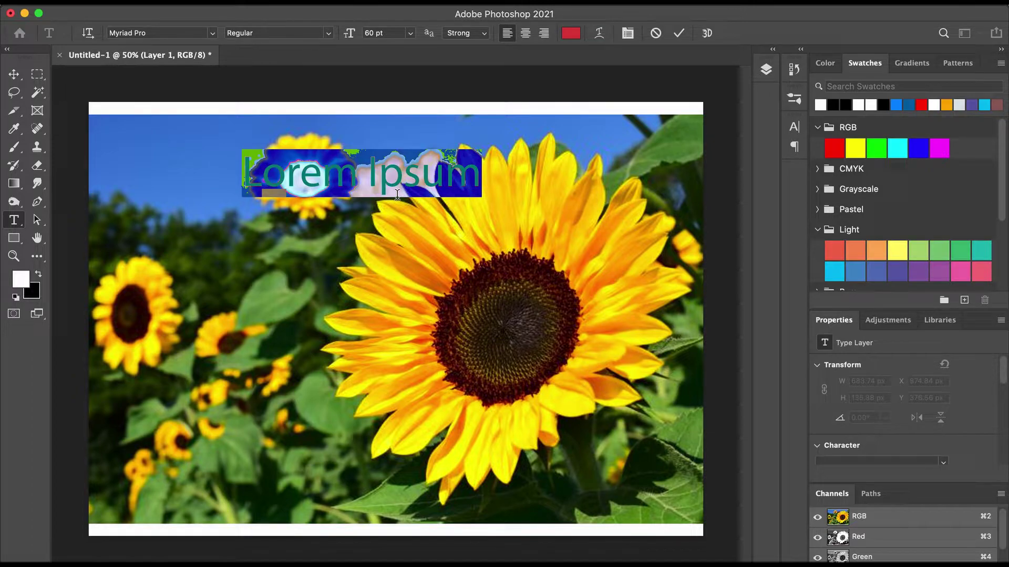
pyautogui.write('Mother')
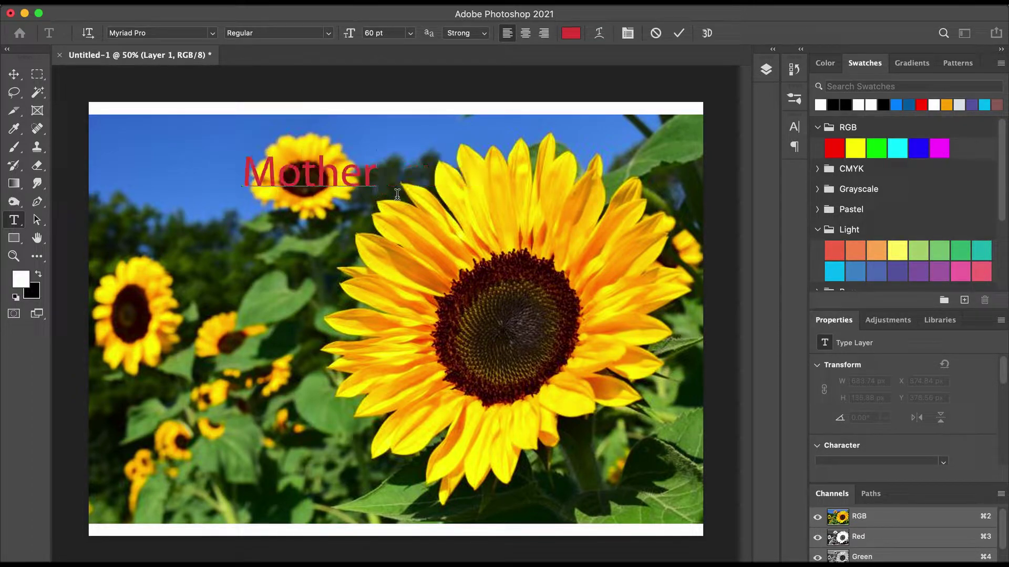
pyautogui.write("'s")
pyautogui.write(' Day')
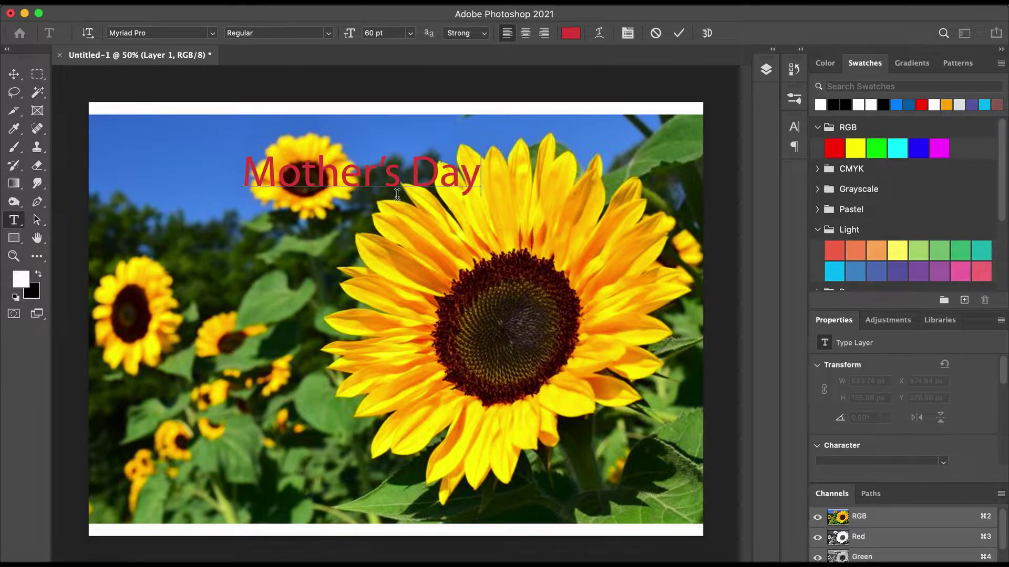
# Change the font of the whole "Mother's Day" text to Edwardian Script ITC.
pyautogui.press('super+a')
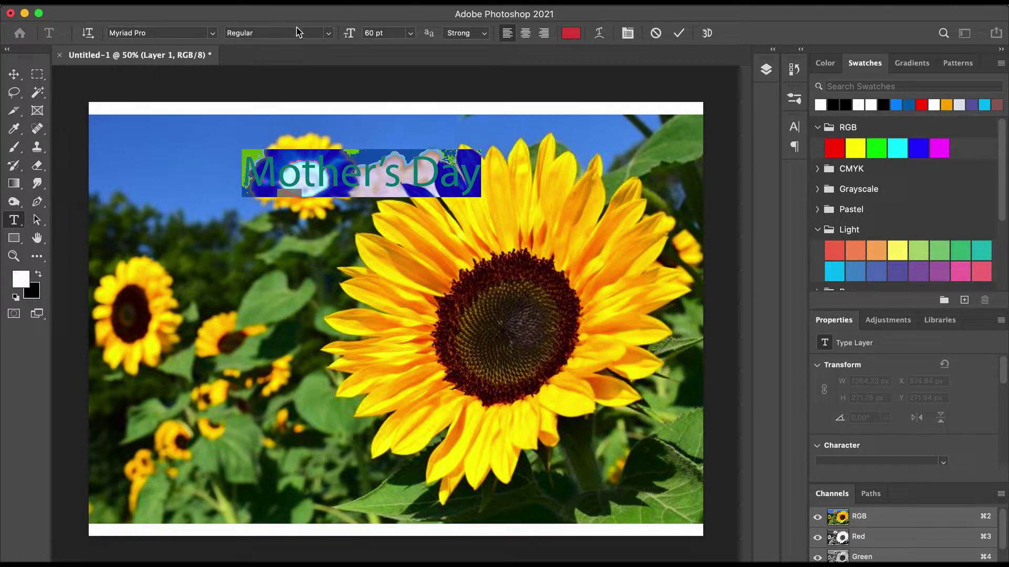
pyautogui.click(202, 34)
pyautogui.write('edw')
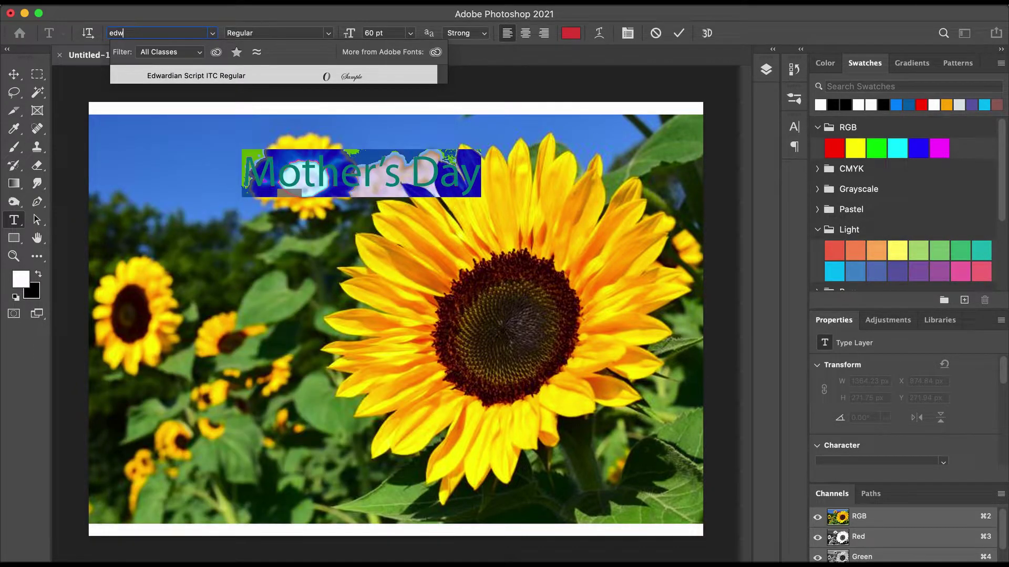
pyautogui.press('BackSpace')
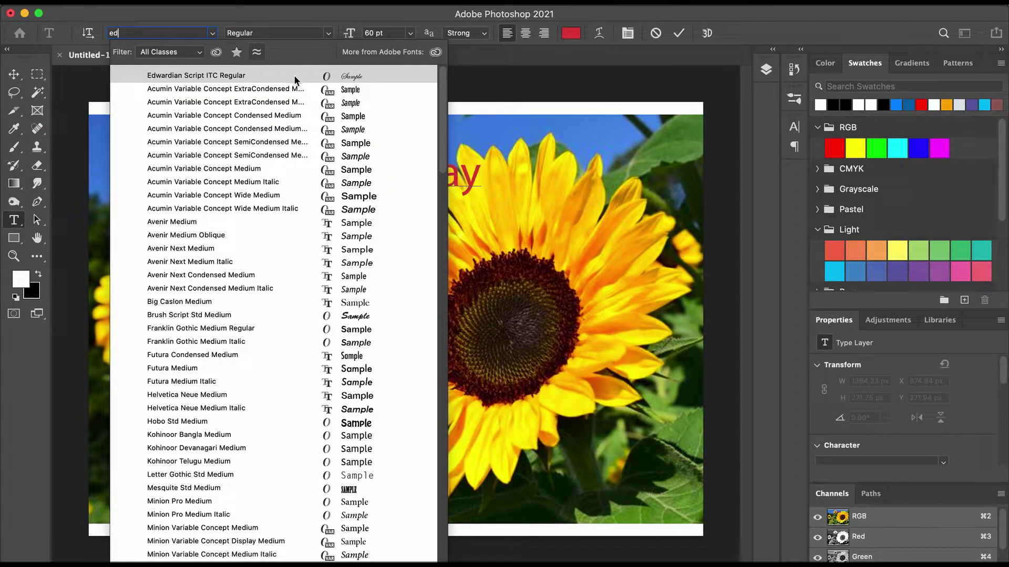
pyautogui.click(292, 76)
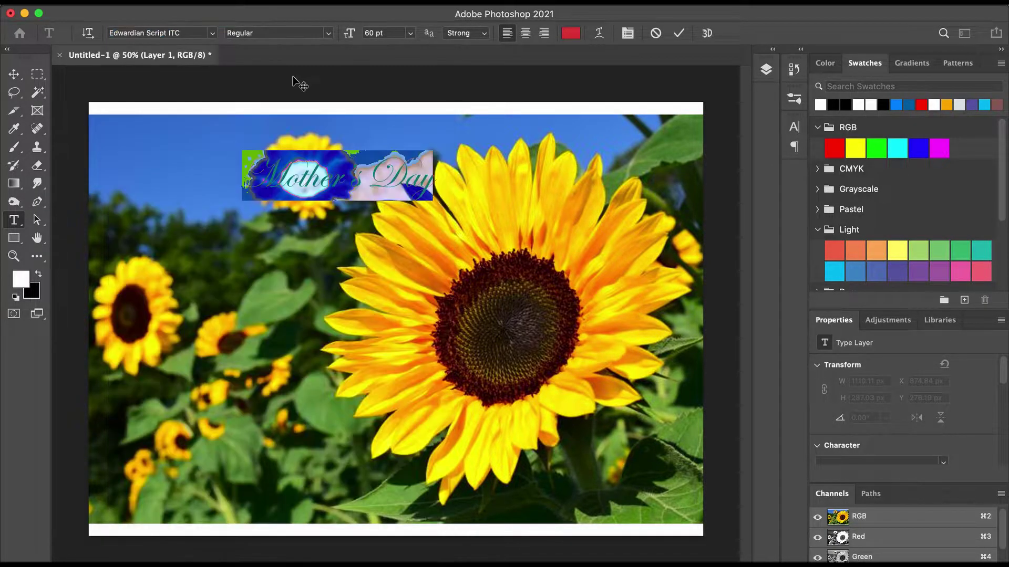
# Move the "Mother's Day" text to the image's upper-left corner and enlarge it to about 314% to span the canvas width.
pyautogui.click(14, 74)
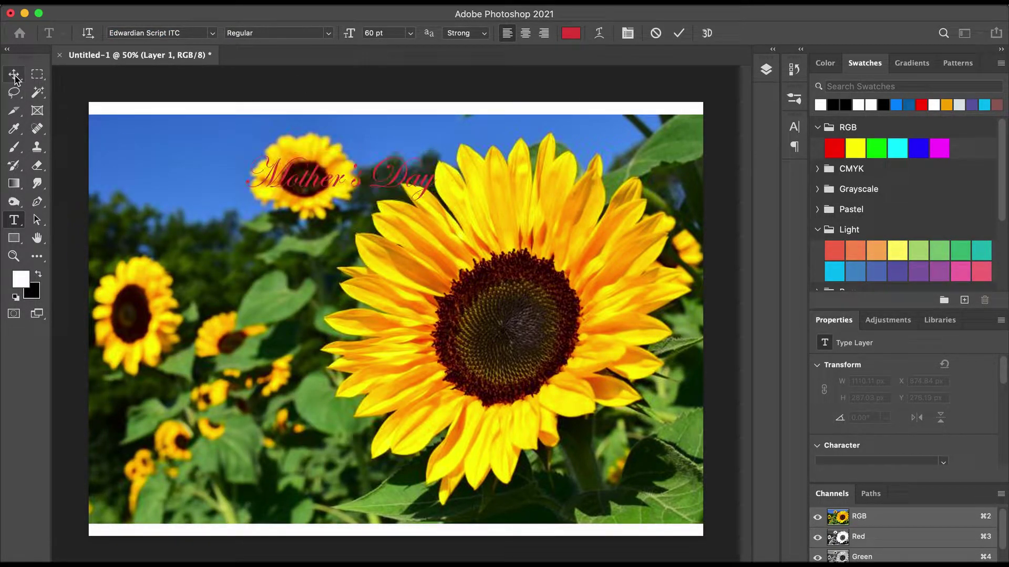
pyautogui.moveTo(386, 183); pyautogui.dragTo(236, 162)
pyautogui.press('super+t')
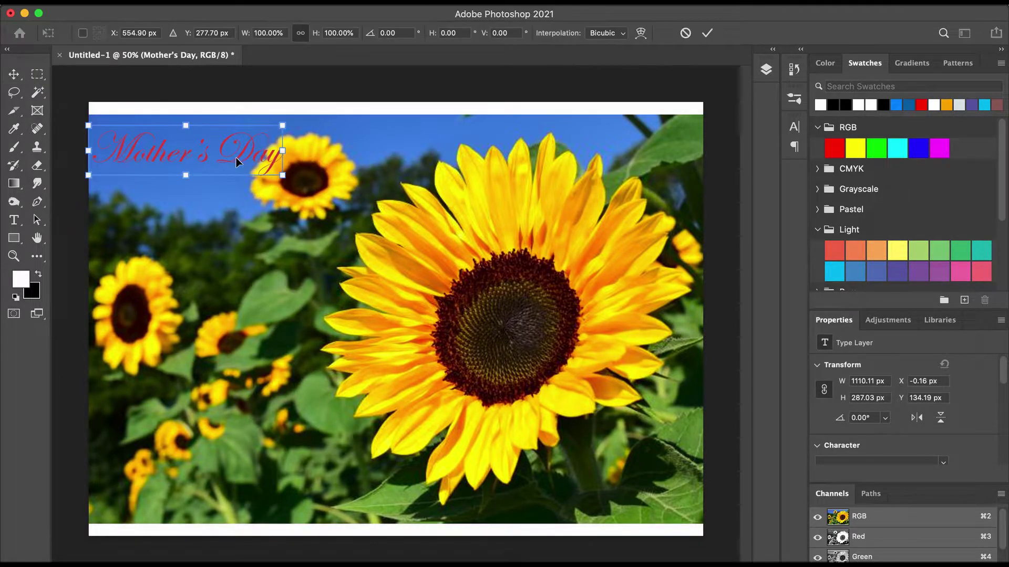
pyautogui.moveTo(283, 176); pyautogui.dragTo(696, 315)
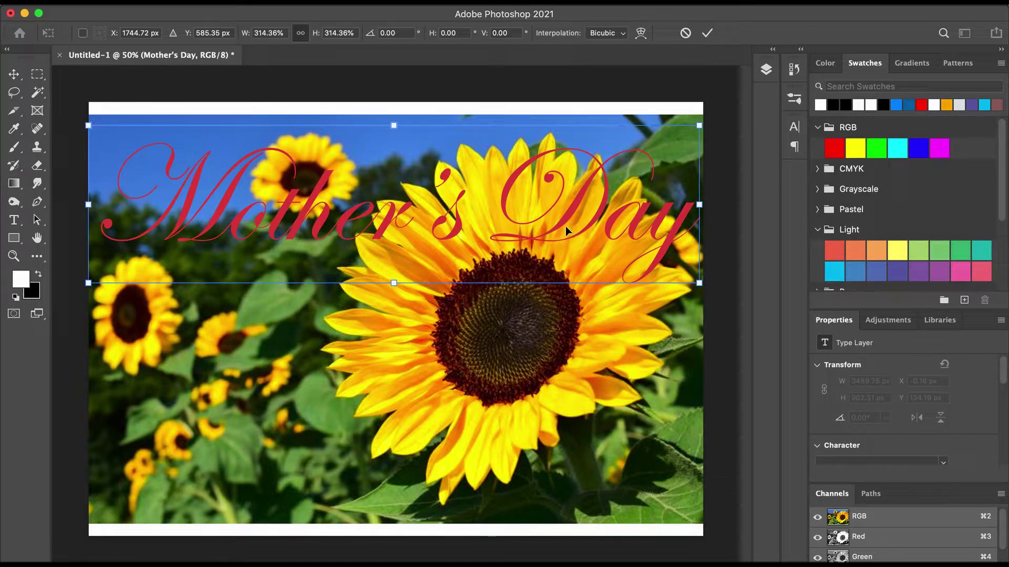
pyautogui.press('Return')
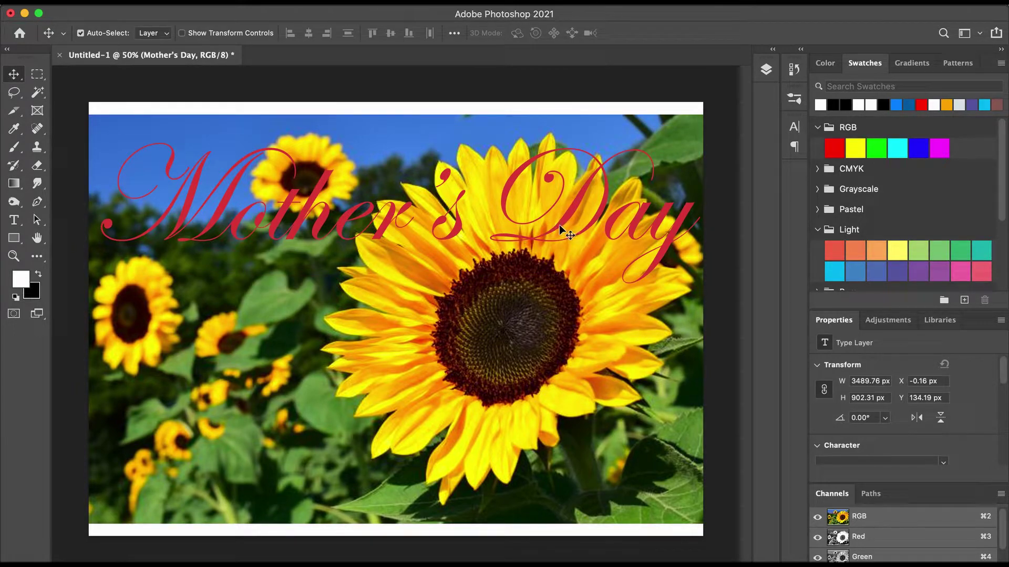
# Reduce the opacity of the sunflower image on Layer 1 to 50%.
pyautogui.click(767, 74)
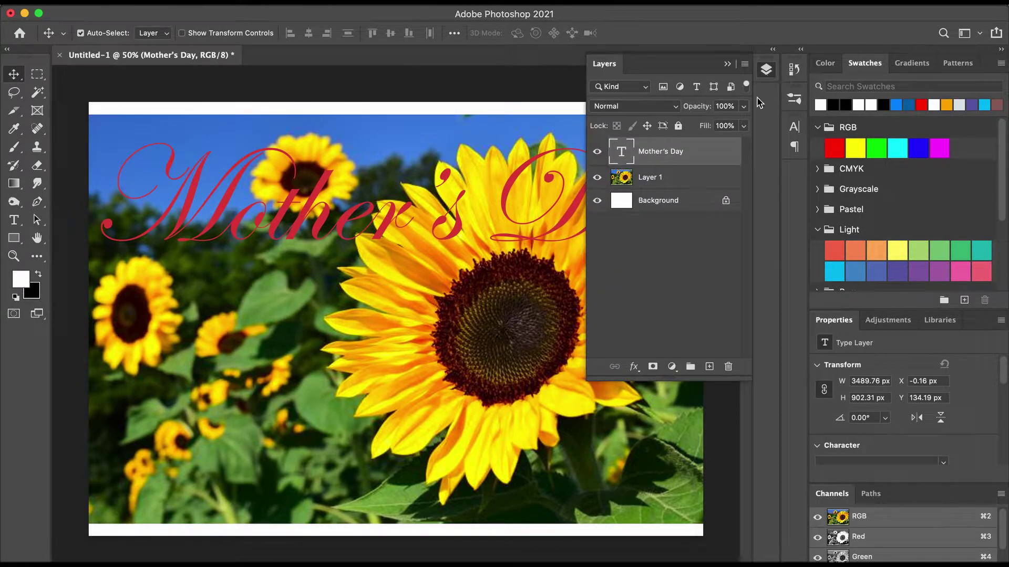
pyautogui.click(677, 184)
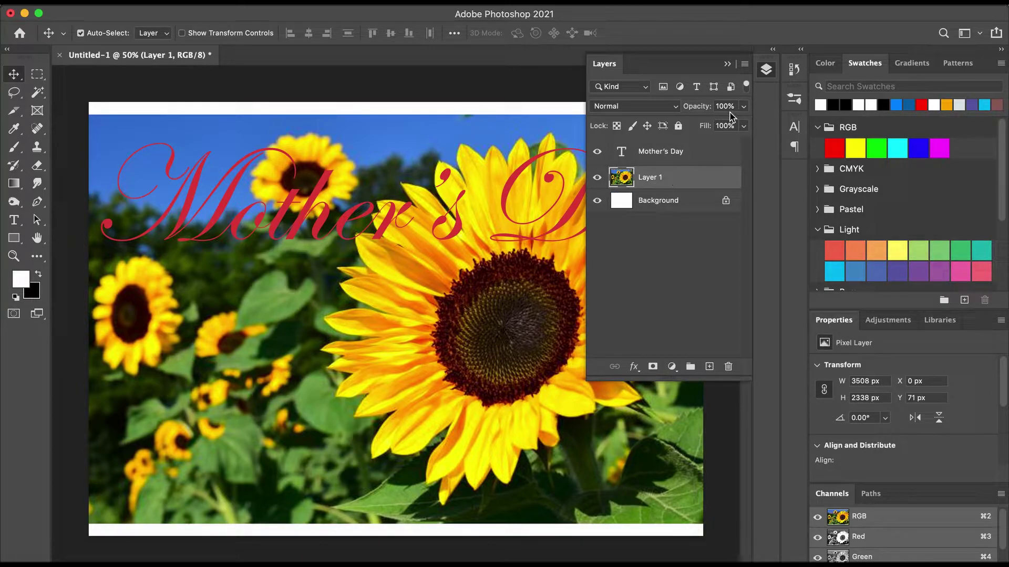
pyautogui.click(743, 107)
pyautogui.click(709, 124)
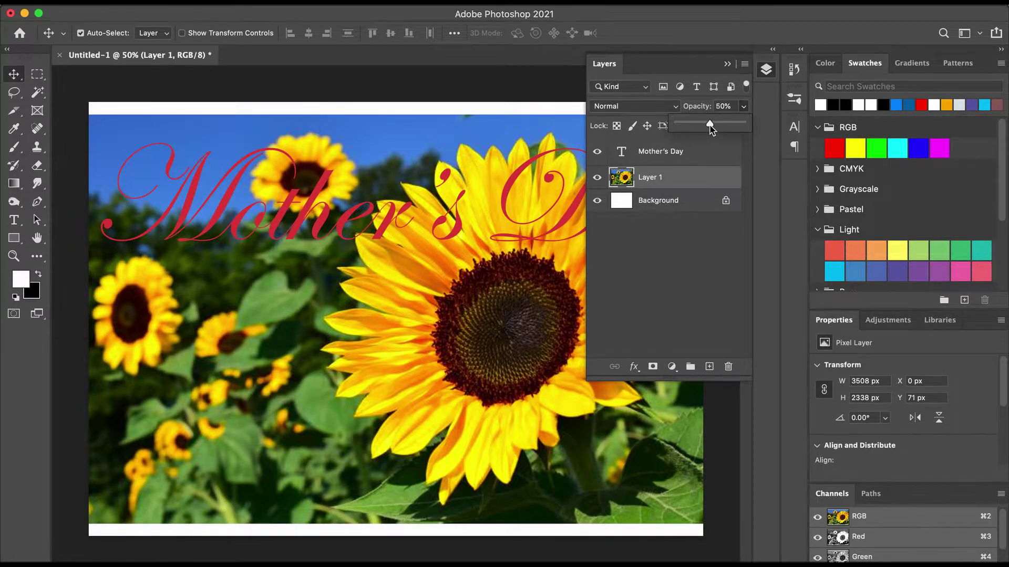
pyautogui.click(727, 63)
pyautogui.click(727, 64)
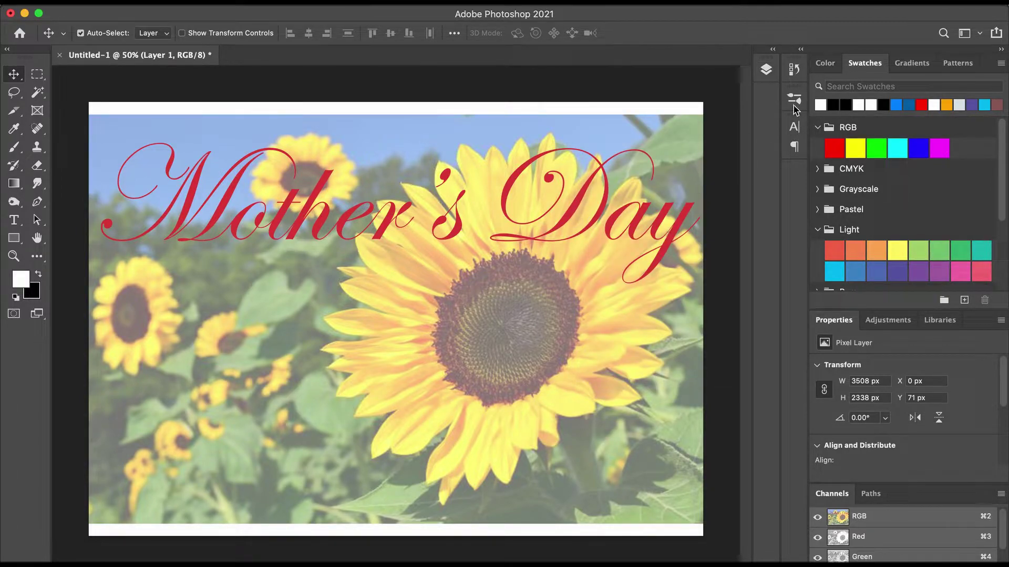
# Add a drop shadow to the "Mother's Day" text layer.
pyautogui.click(766, 70)
pyautogui.click(675, 156)
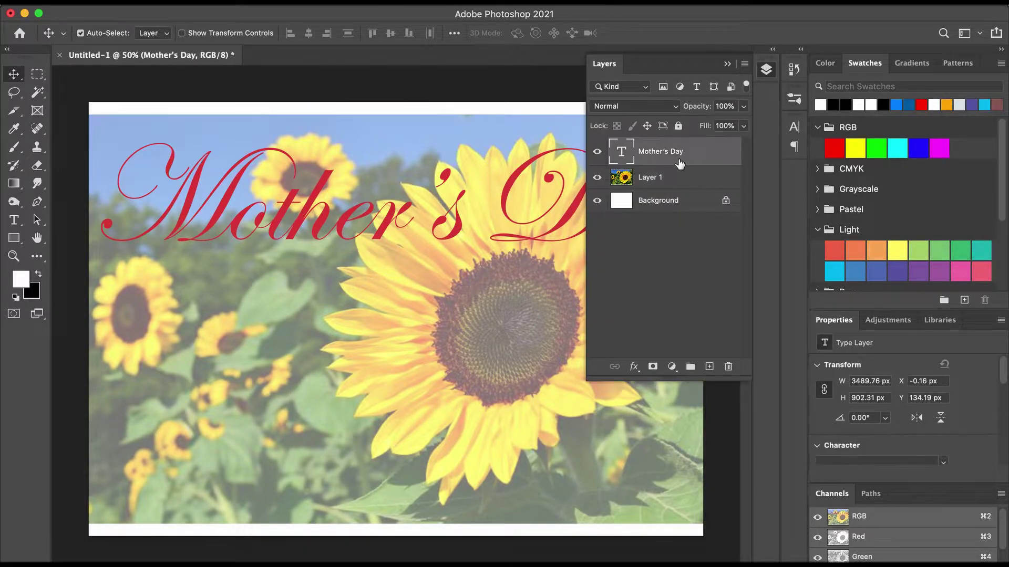
pyautogui.doubleClick(727, 157)
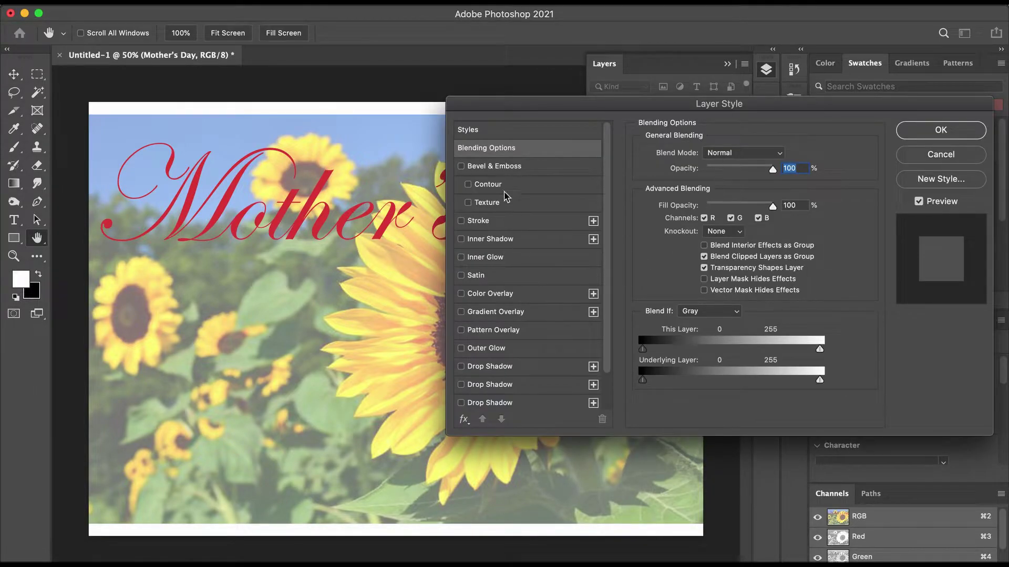
pyautogui.moveTo(578, 108); pyautogui.dragTo(578, 58)
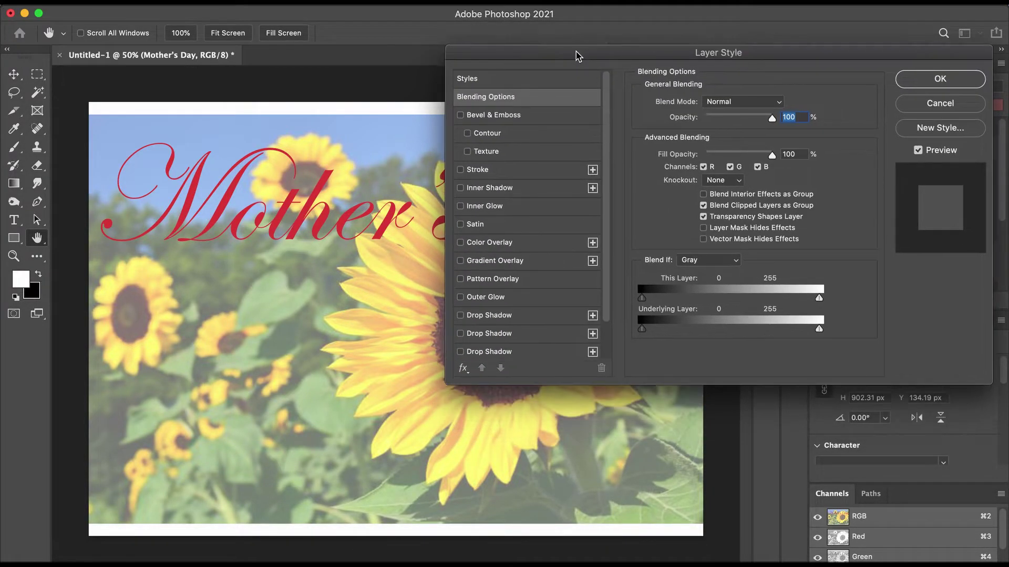
pyautogui.click(461, 117)
pyautogui.moveTo(530, 58); pyautogui.dragTo(529, 56)
pyautogui.click(461, 109)
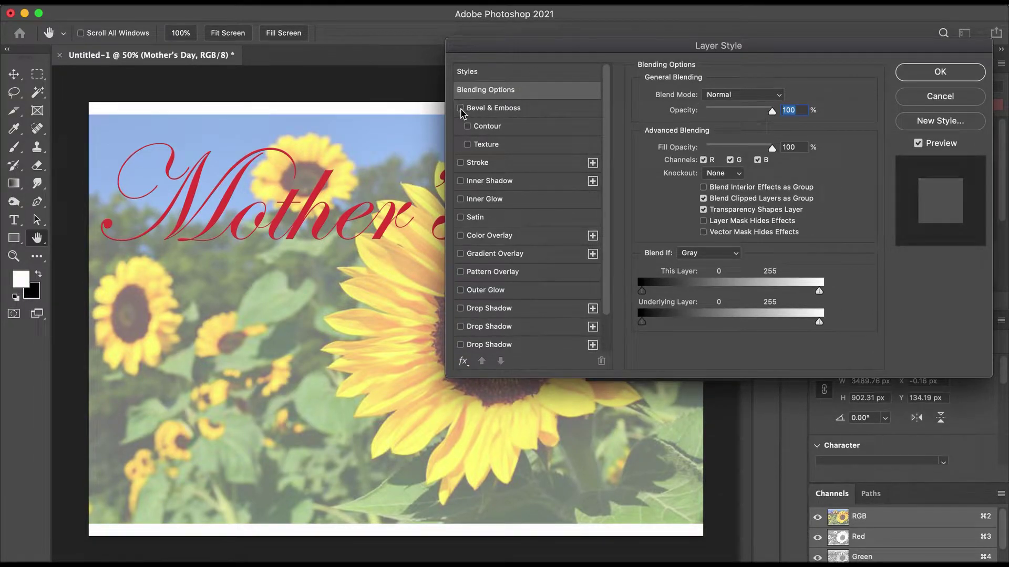
pyautogui.scroll(-2, 514, 263)
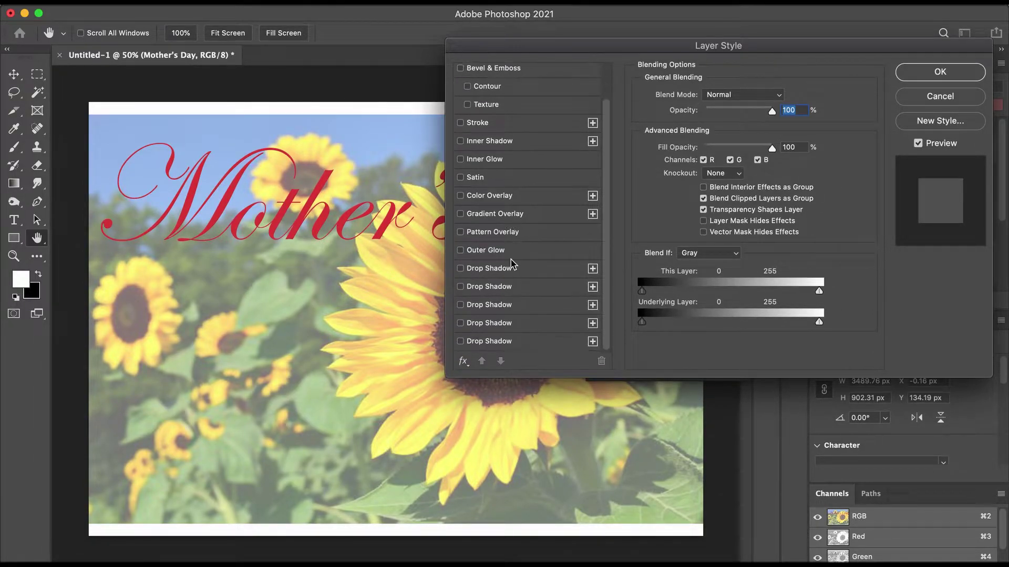
pyautogui.click(460, 269)
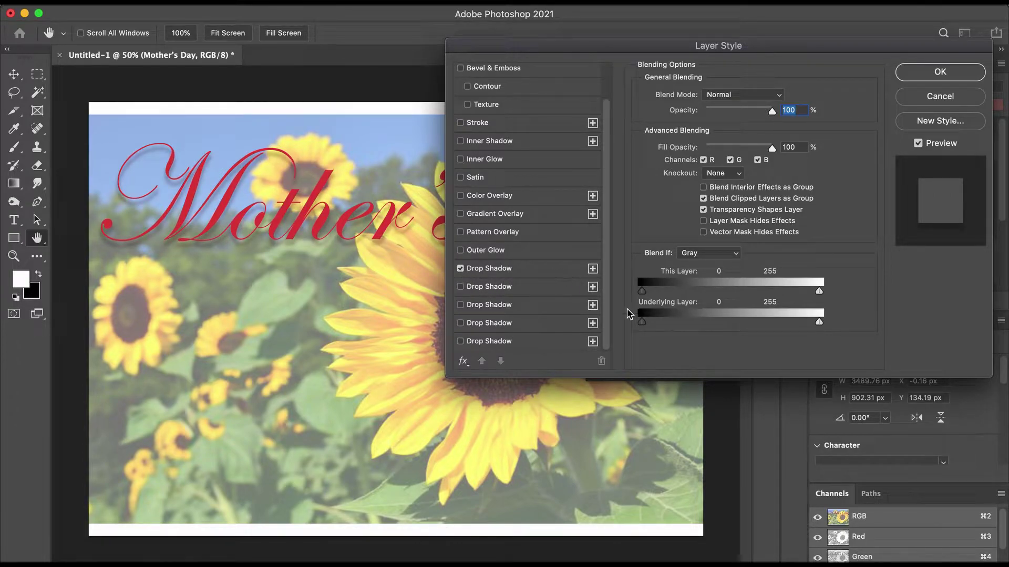
pyautogui.click(938, 76)
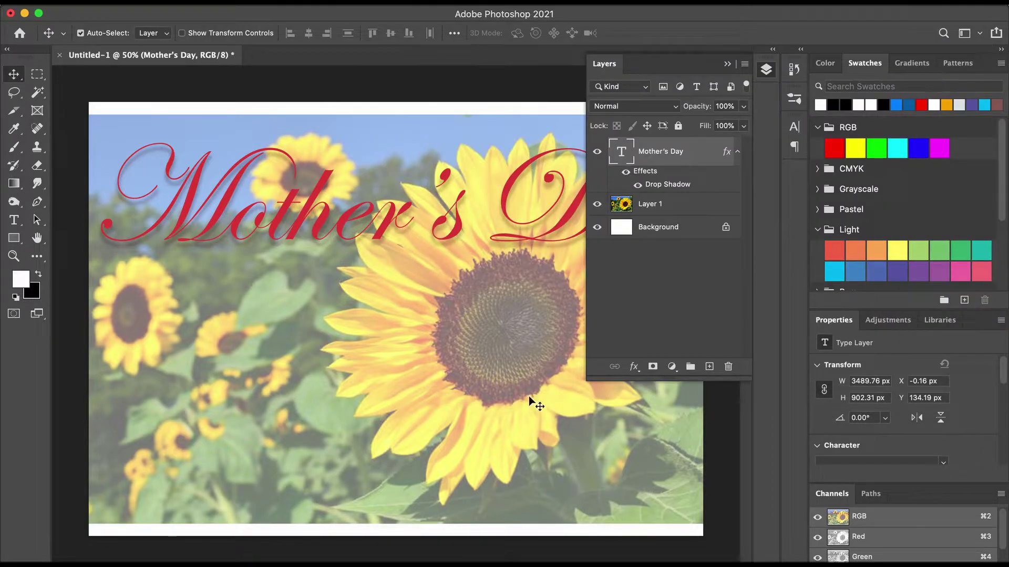
pyautogui.click(728, 64)
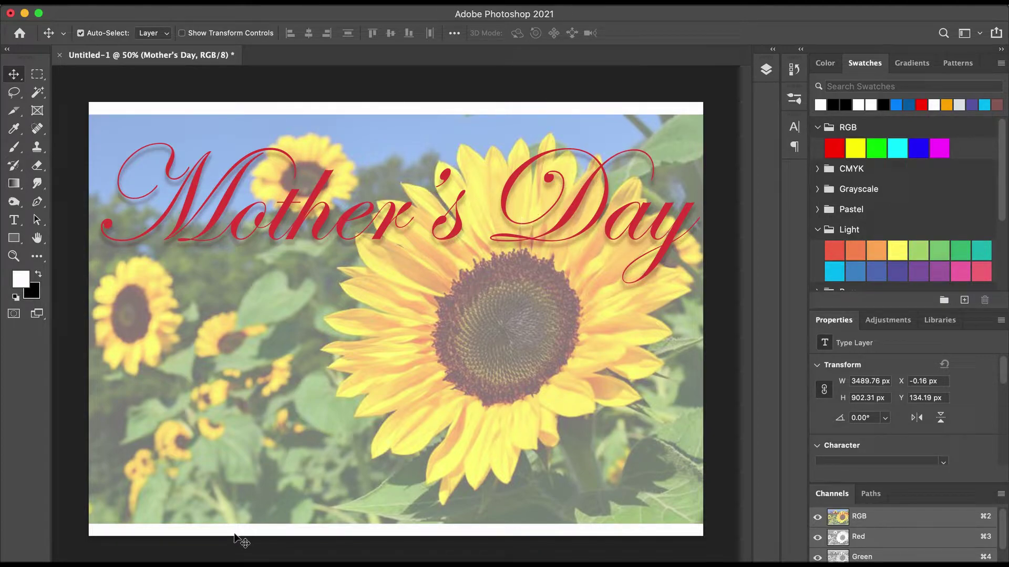
# Switch to the Chrome browser and search Google Images for "mothers day".
pyautogui.click(147, 560)
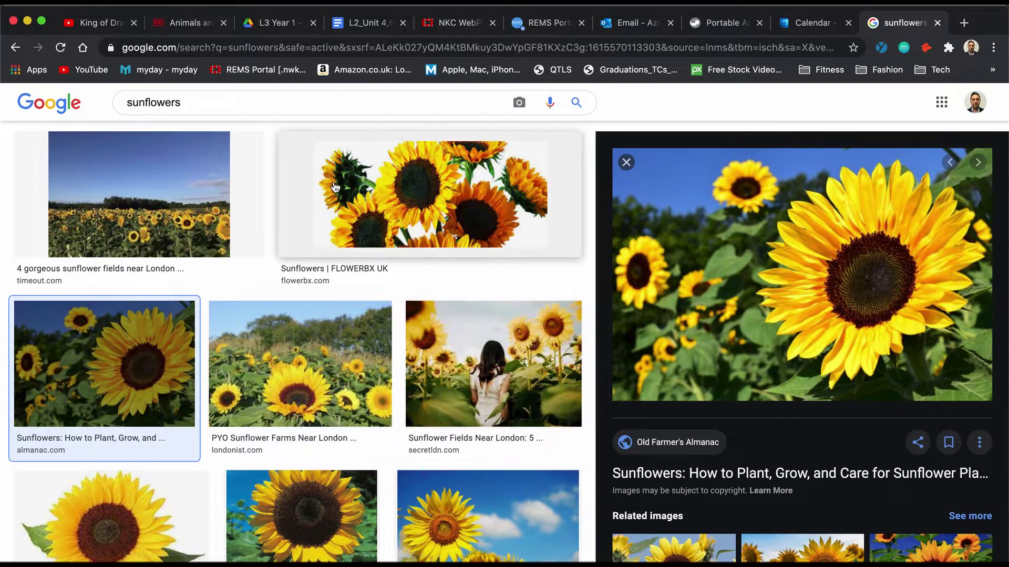
pyautogui.doubleClick(295, 103)
pyautogui.write('mo')
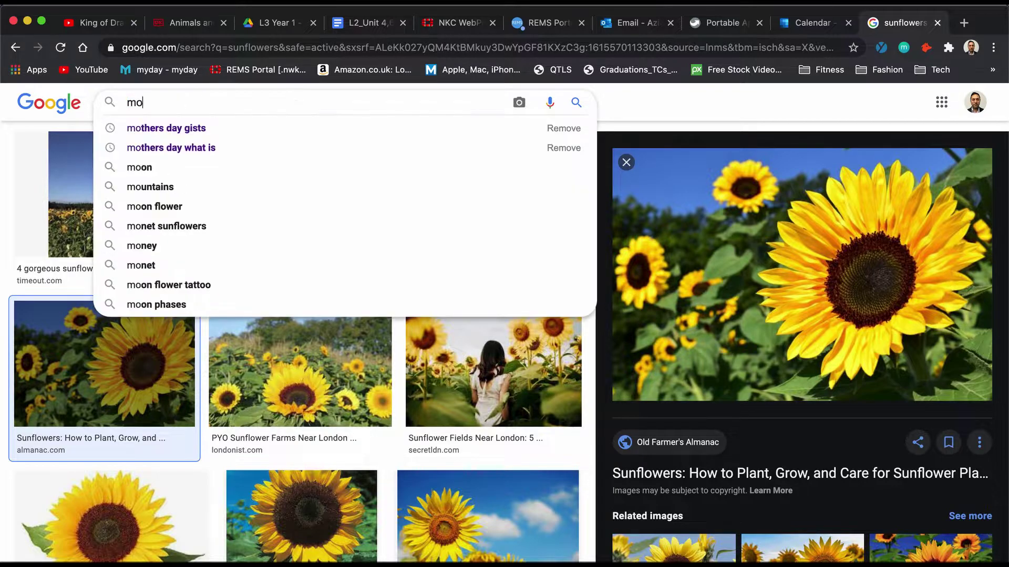
pyautogui.write('thers day')
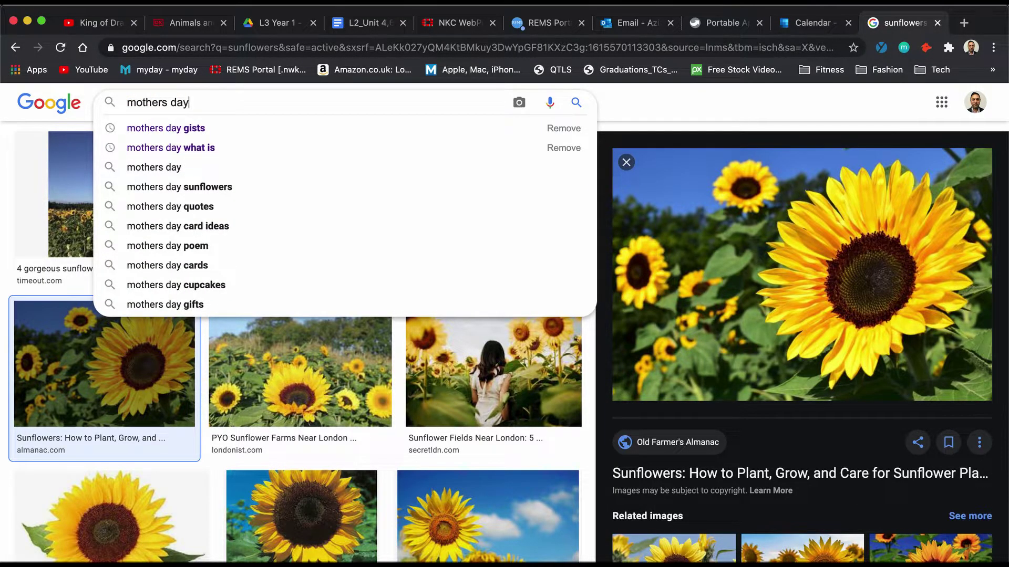
pyautogui.press('Return')
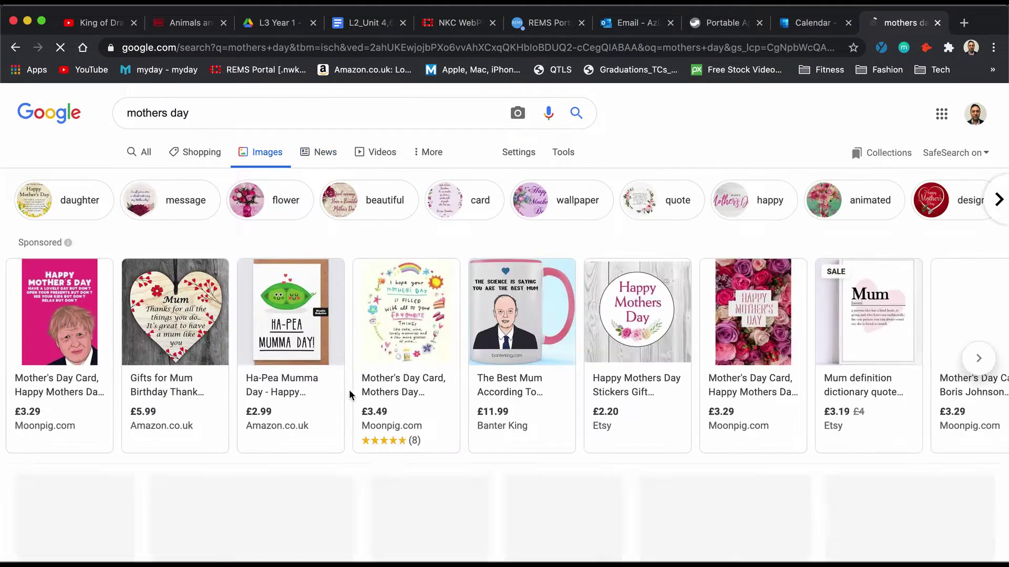
# Find the "All that I am, or ever hope to be" Abraham Lincoln quote image from goodhousekeeping.com in the results and copy it.
pyautogui.scroll(-10, 322, 425)
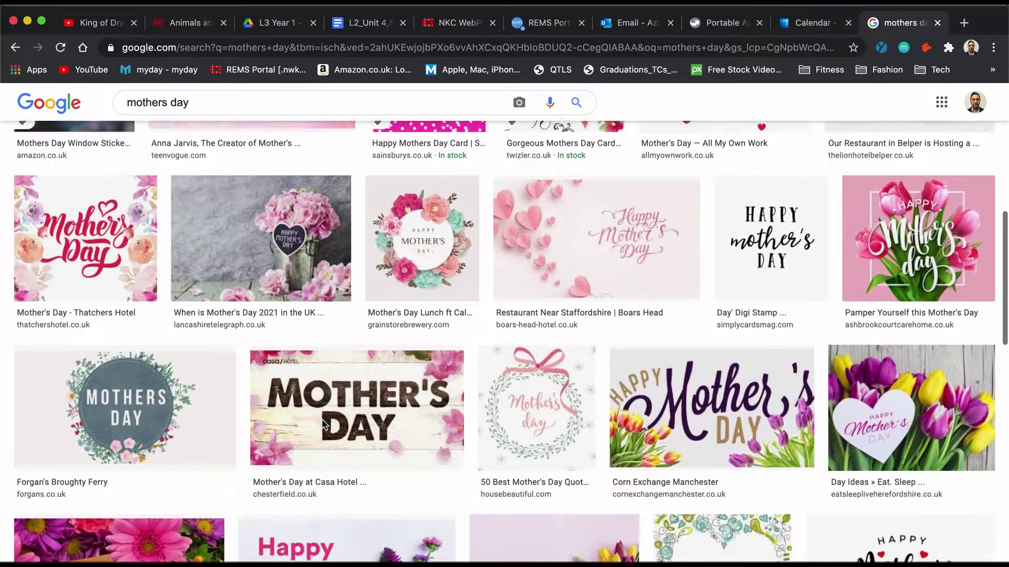
pyautogui.scroll(-2, 323, 424)
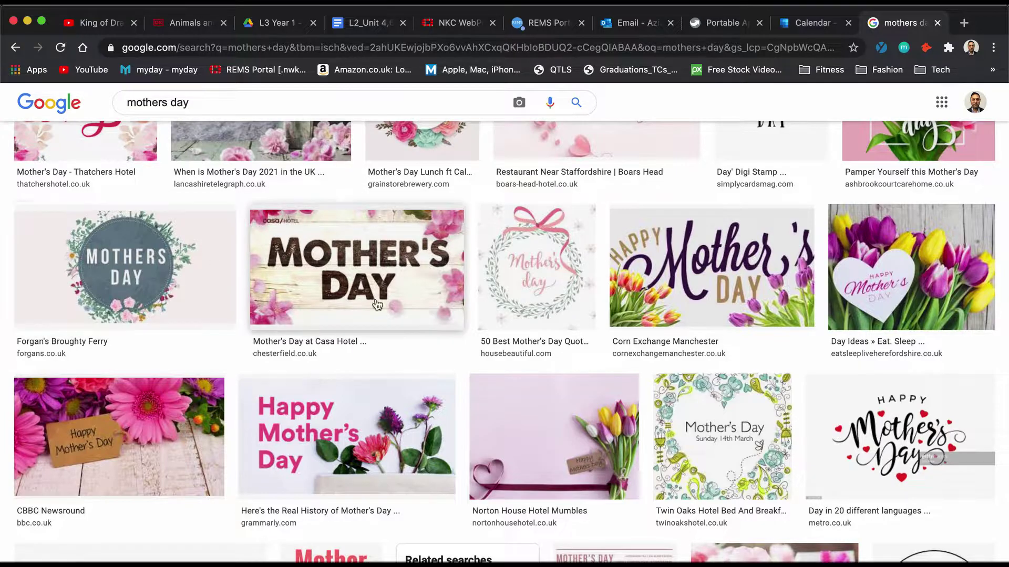
pyautogui.scroll(-2, 419, 382)
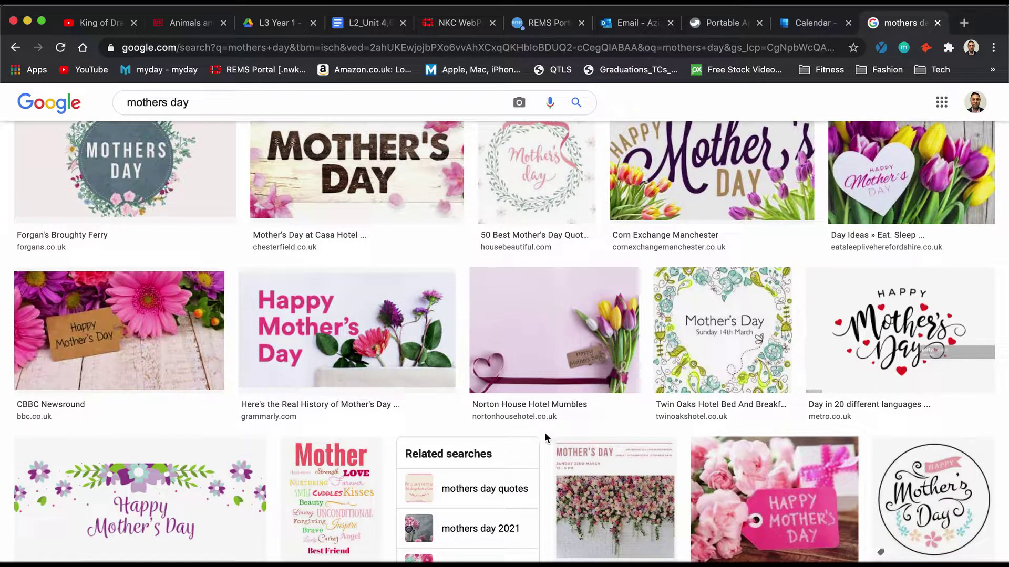
pyautogui.scroll(-3, 545, 433)
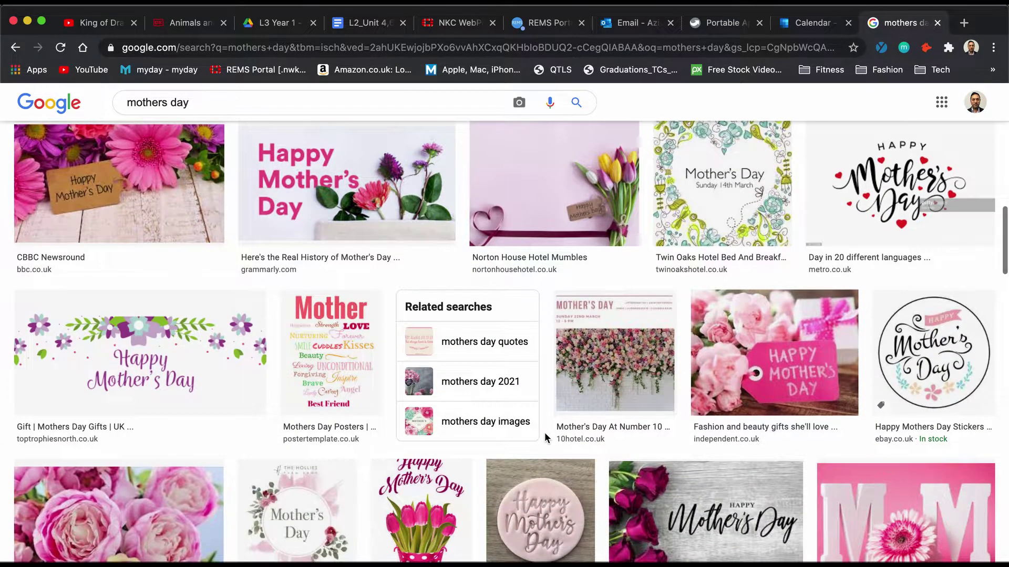
pyautogui.scroll(-9, 545, 433)
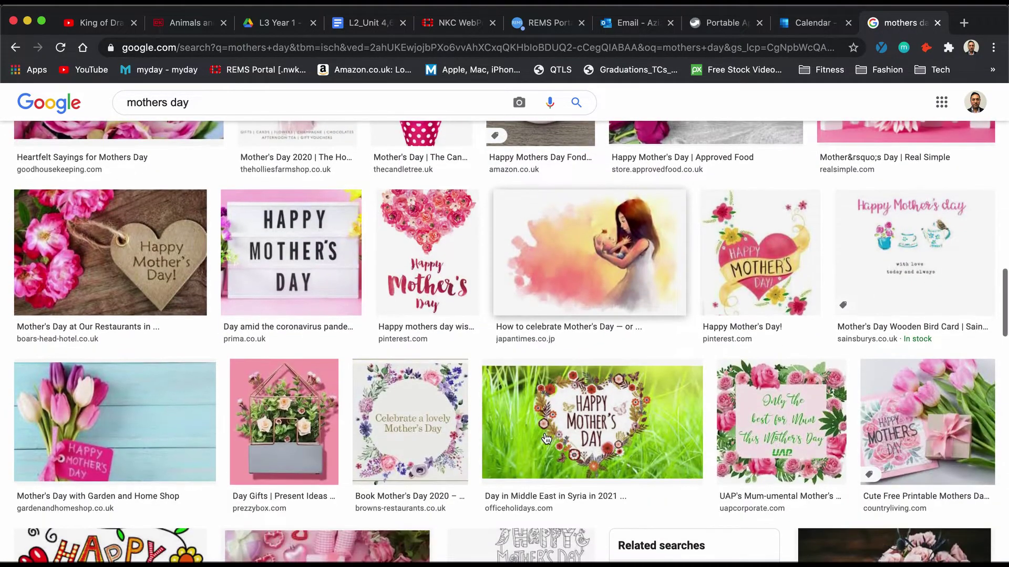
pyautogui.scroll(-4, 546, 438)
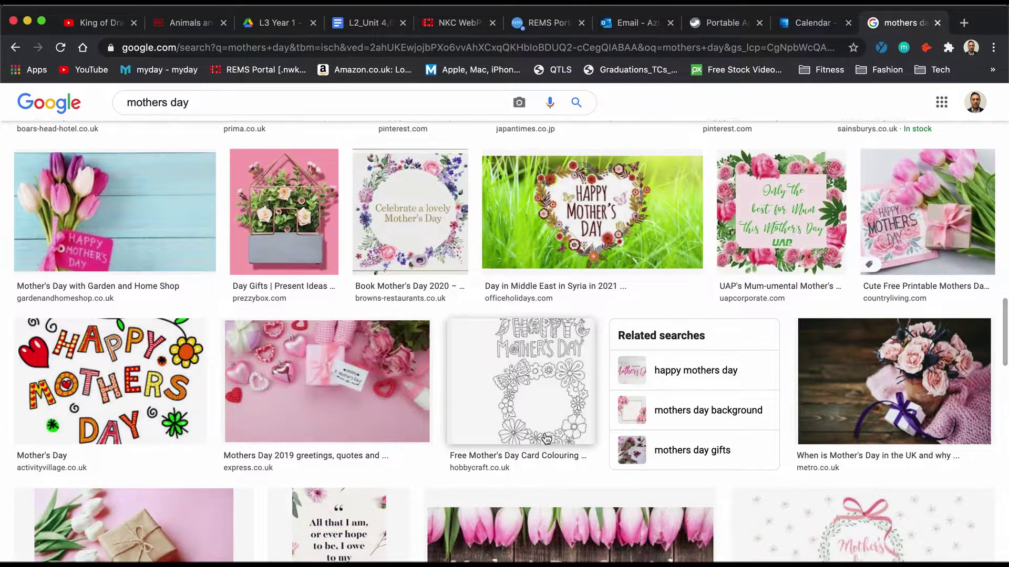
pyautogui.scroll(-3, 546, 438)
pyautogui.scroll(8, 546, 438)
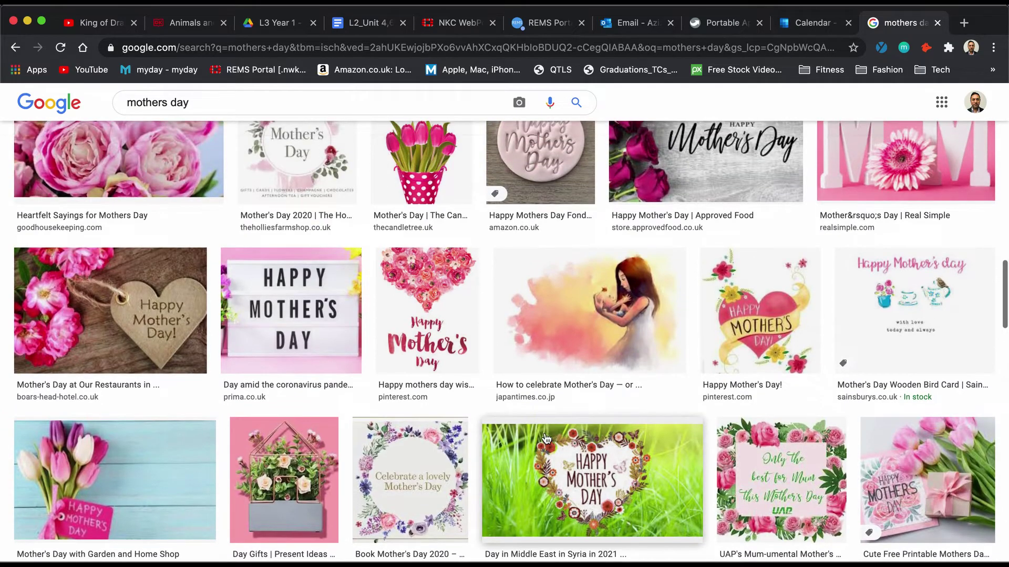
pyautogui.scroll(-10, 333, 406)
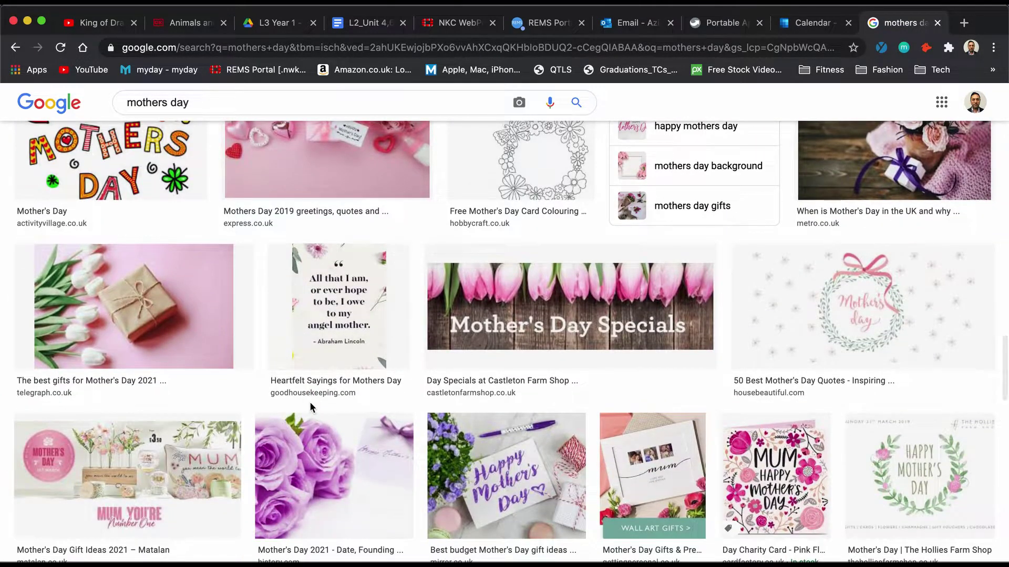
pyautogui.scroll(-1, 312, 407)
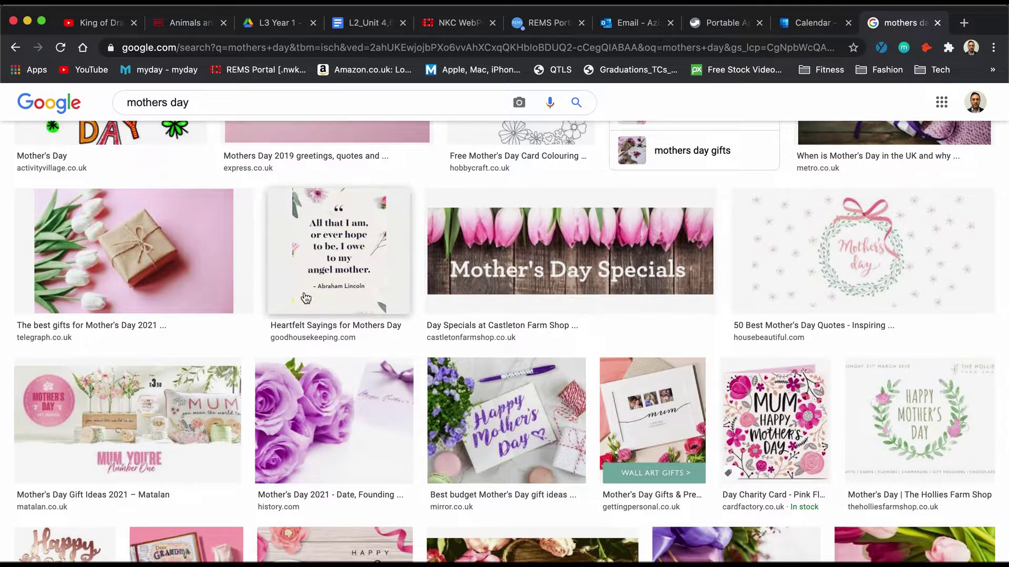
pyautogui.click(312, 286)
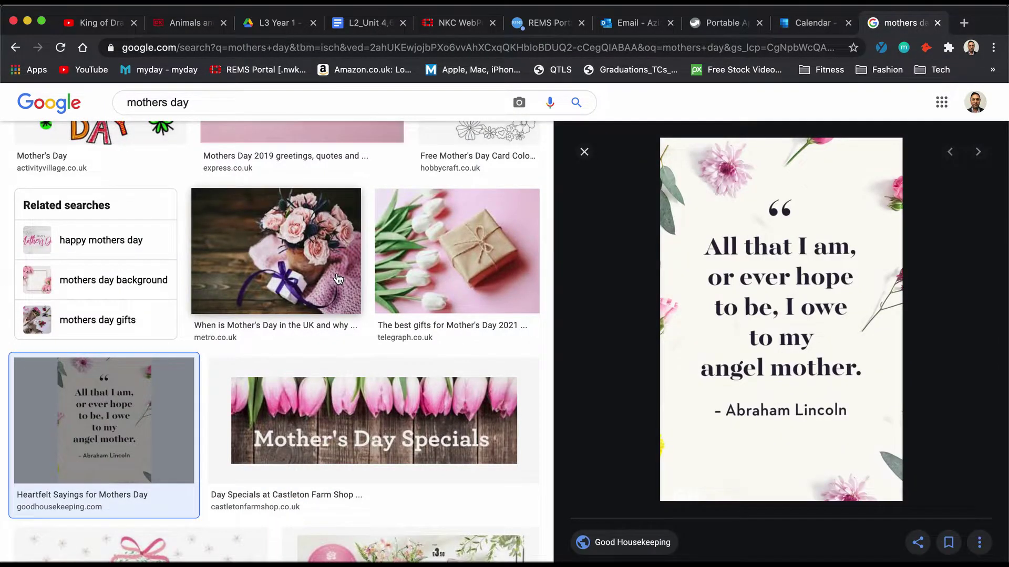
pyautogui.rightClick(792, 311)
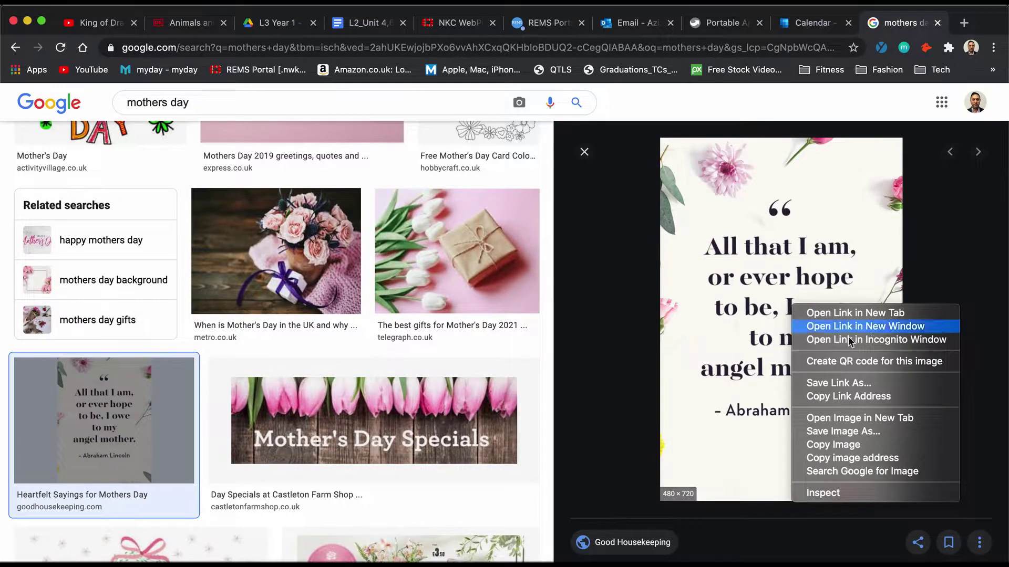
pyautogui.click(833, 445)
# Switch back to Photoshop, paste the quote image into the card and enlarge it proportionally to about 180% below the title.
pyautogui.press('super+Tab')
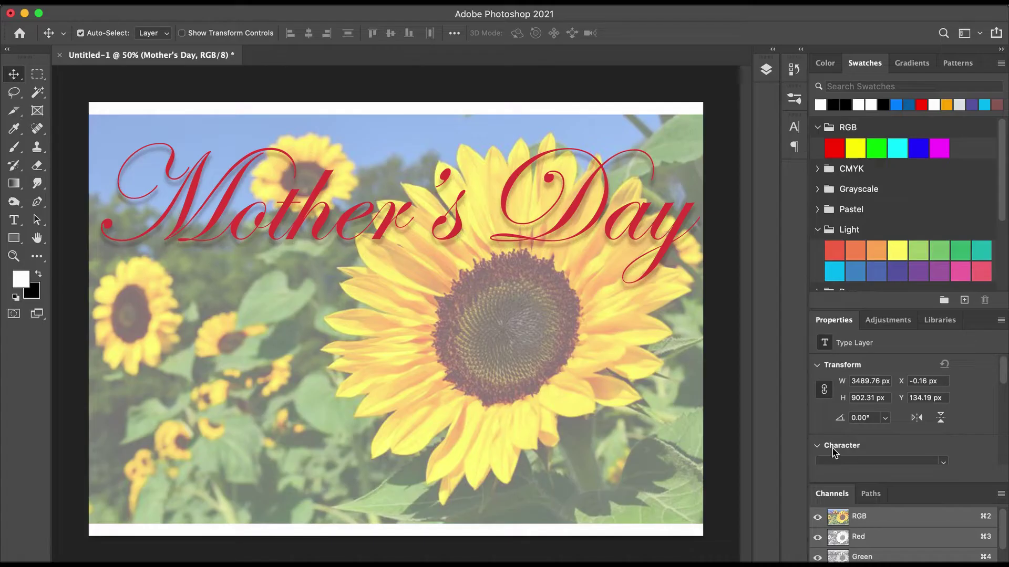
pyautogui.press('super+v')
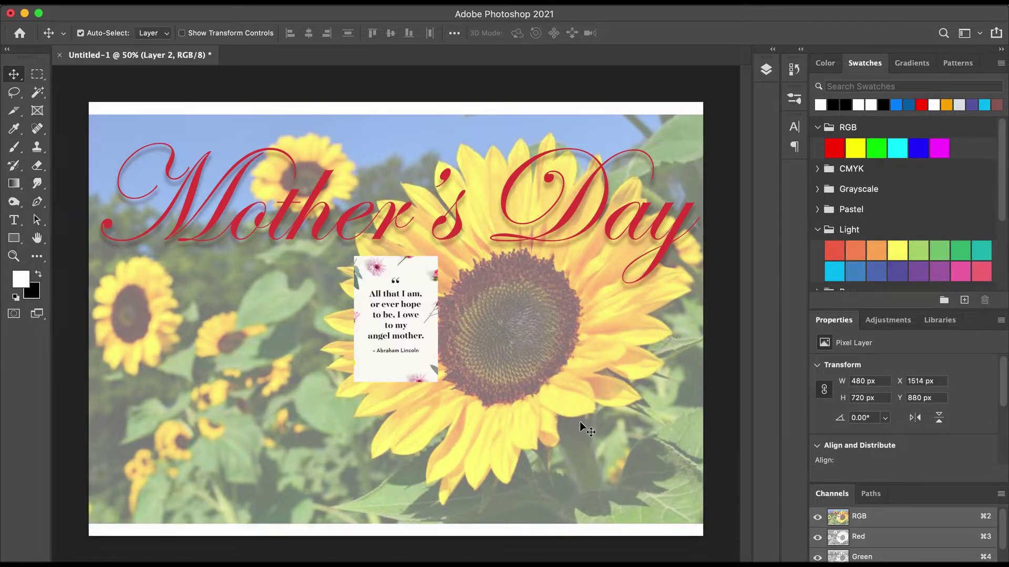
pyautogui.press('super+t')
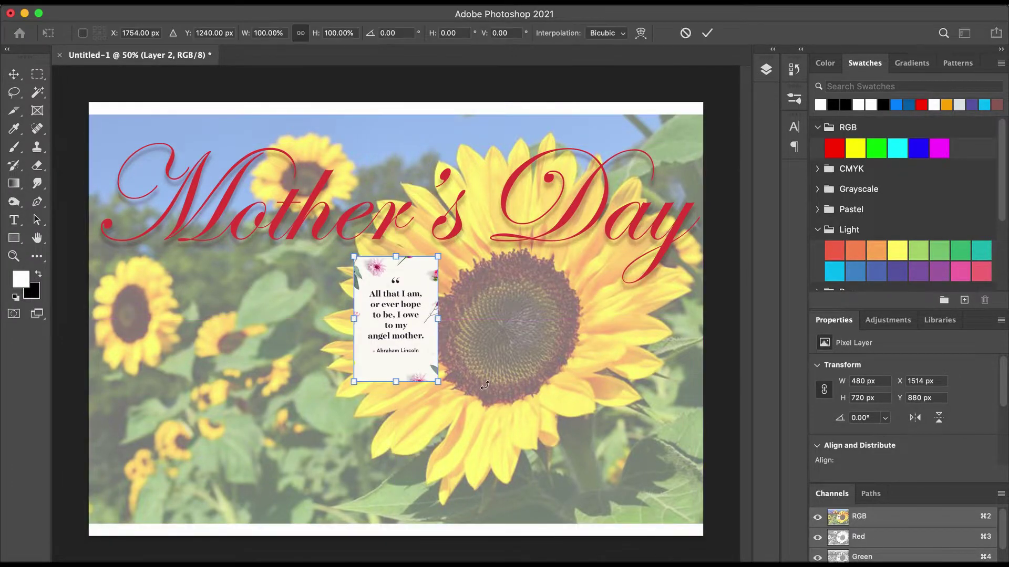
pyautogui.moveTo(436, 382); pyautogui.dragTo(512, 479)
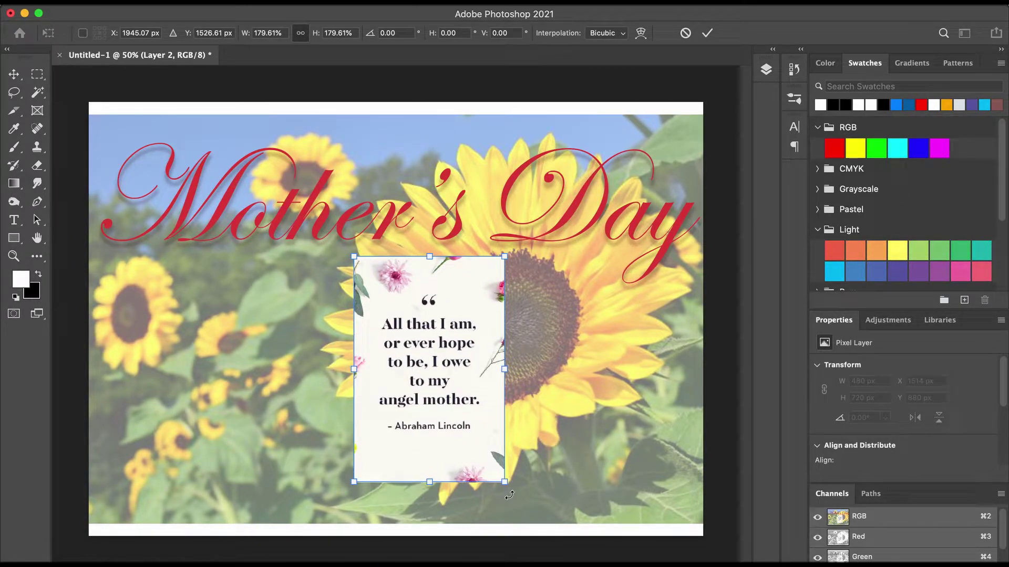
pyautogui.press('Return')
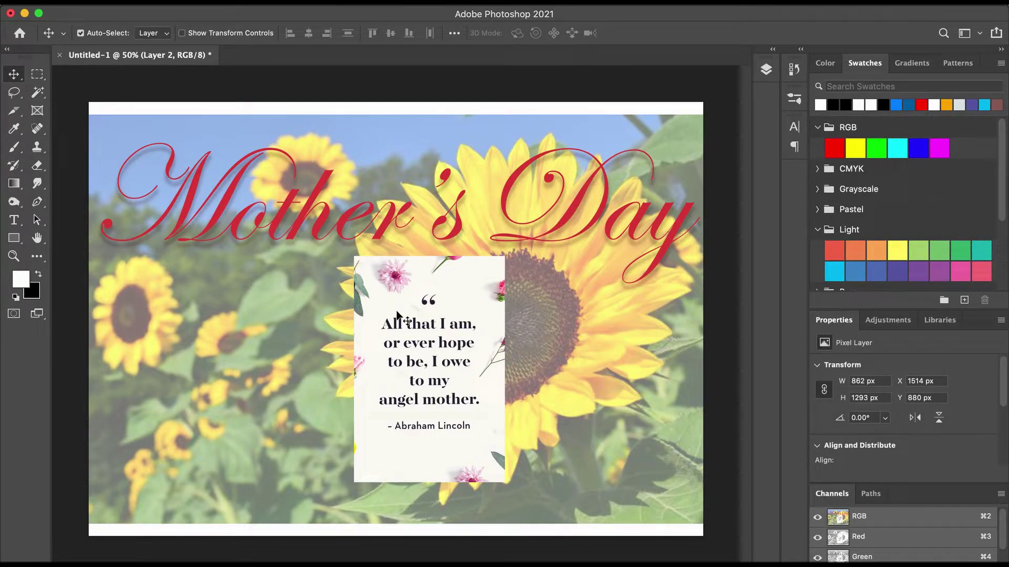
# Rename Layer 2 as "all that i am" and Layer 1 as "sunflowers".
pyautogui.click(768, 72)
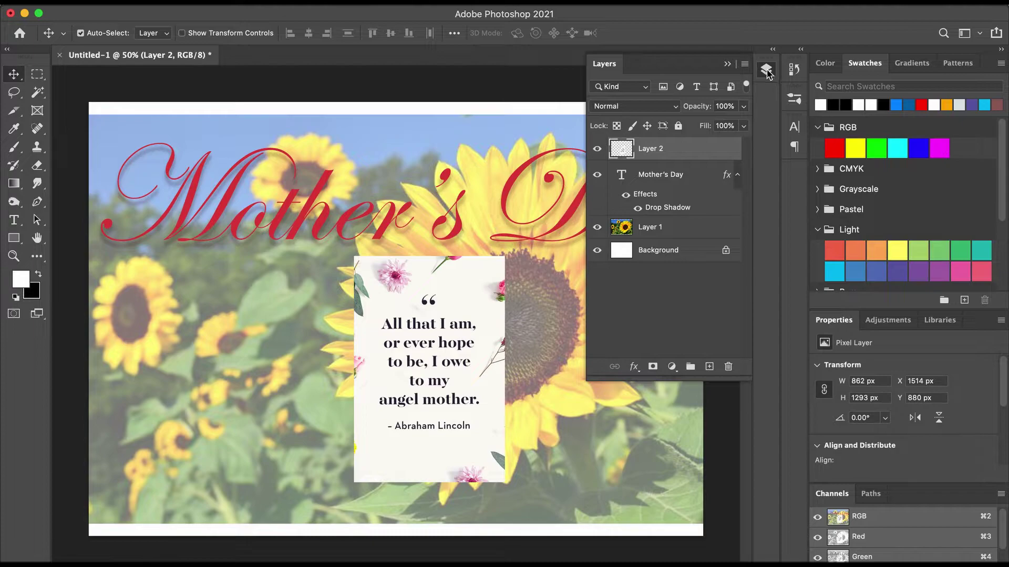
pyautogui.doubleClick(660, 150)
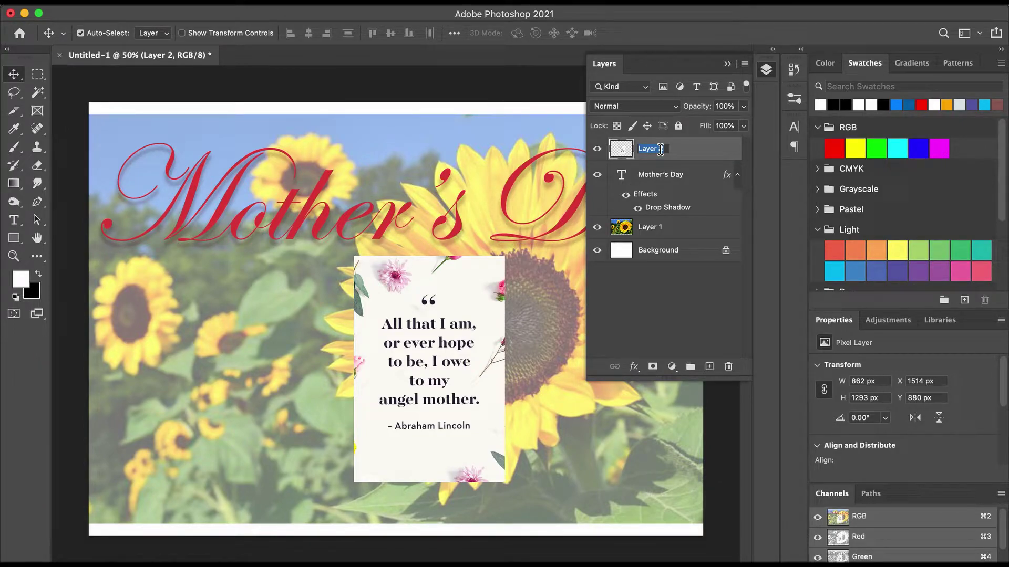
pyautogui.write('all that i am')
pyautogui.press('Return')
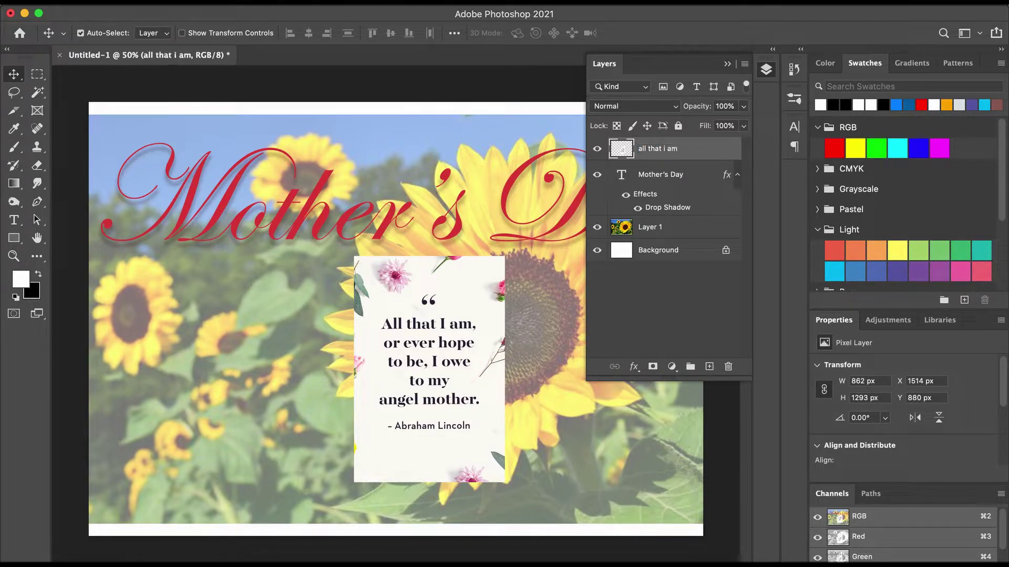
pyautogui.doubleClick(651, 228)
pyautogui.write('sunflowers')
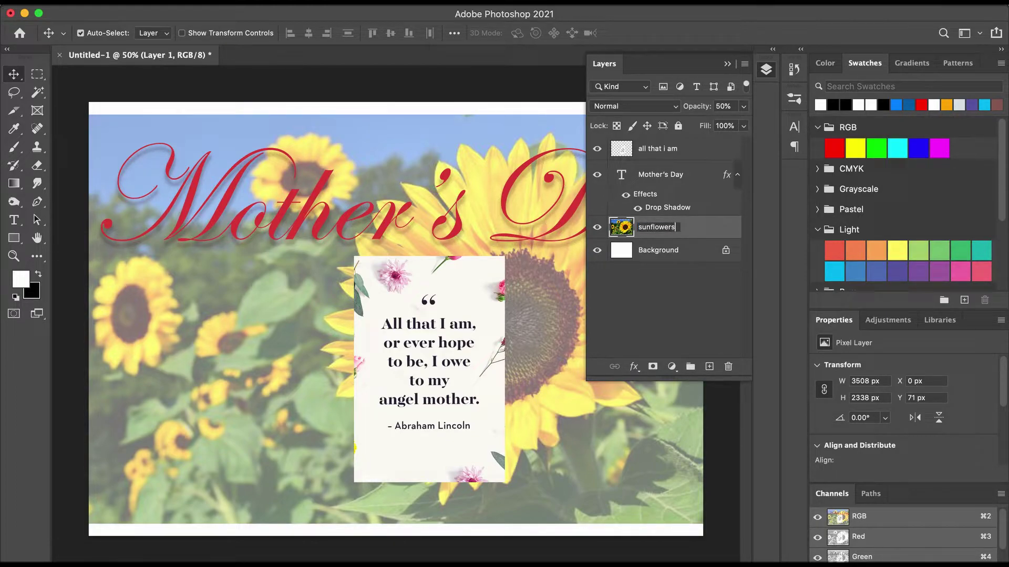
pyautogui.press('Return')
# Add an orange Stroke effect positioned inside, with a size of 25 px, to the "all that i am" layer.
pyautogui.click(704, 146)
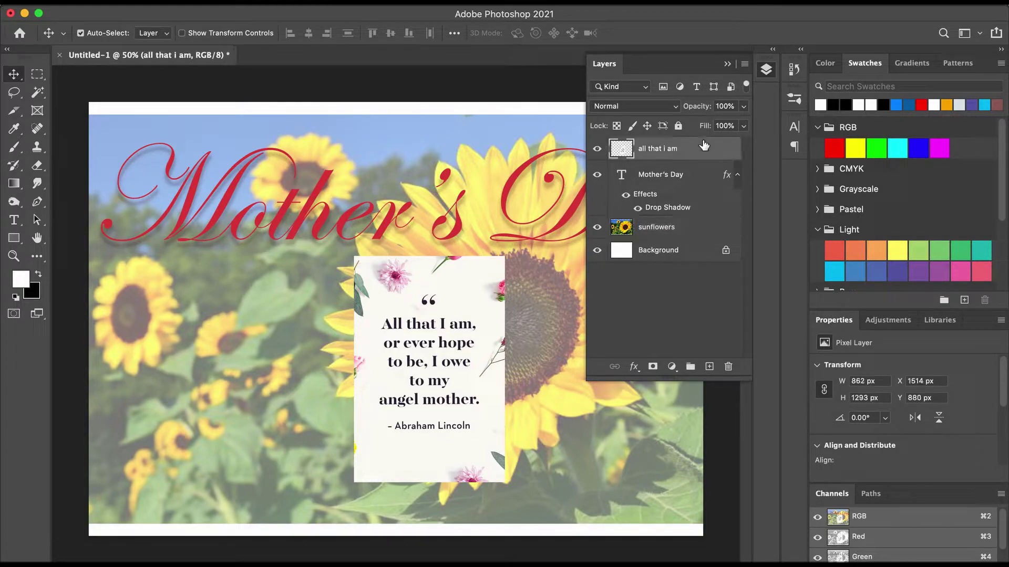
pyautogui.doubleClick(721, 150)
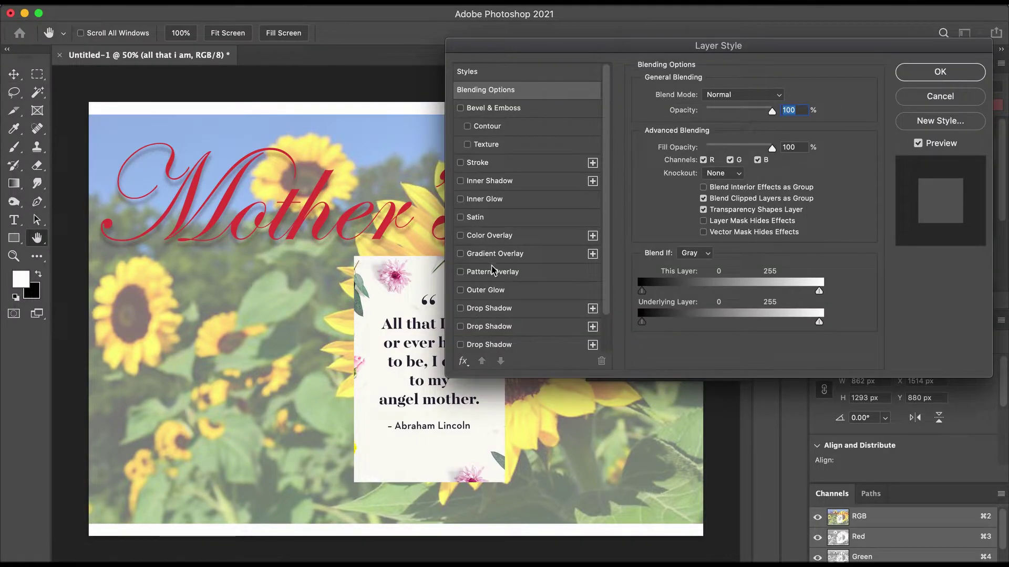
pyautogui.scroll(-2, 496, 271)
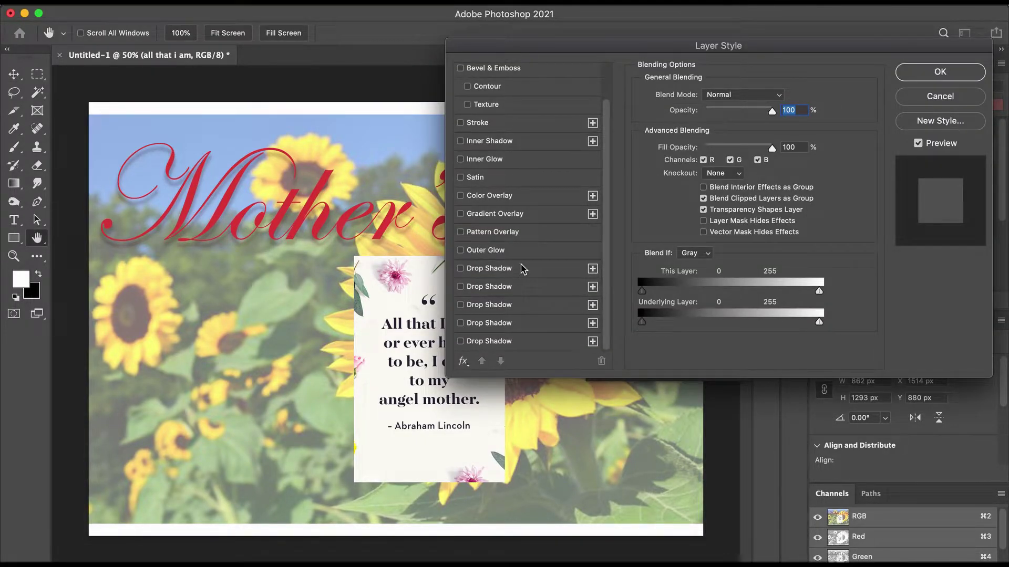
pyautogui.scroll(2, 523, 270)
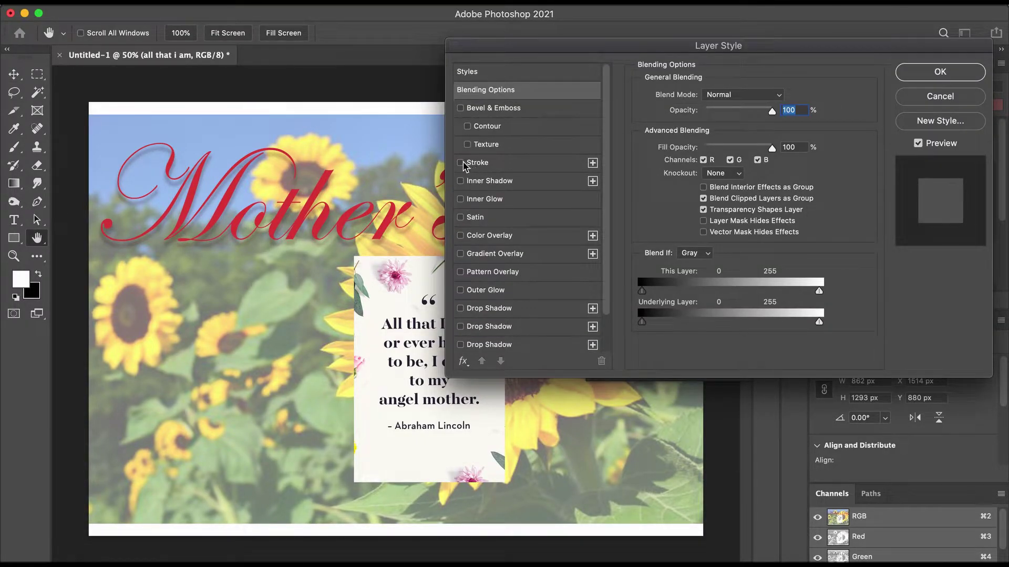
pyautogui.click(460, 163)
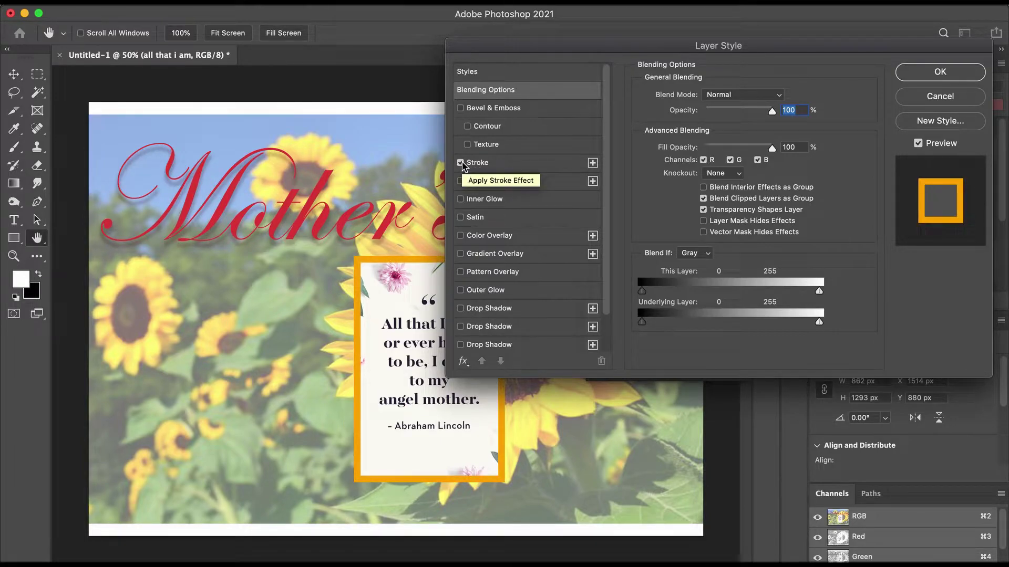
pyautogui.click(560, 170)
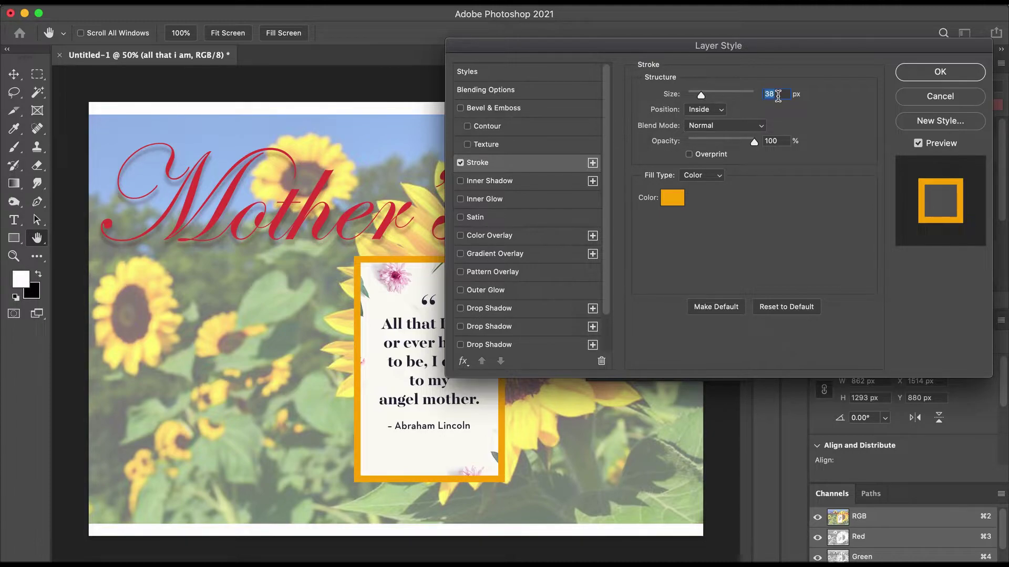
pyautogui.write('25')
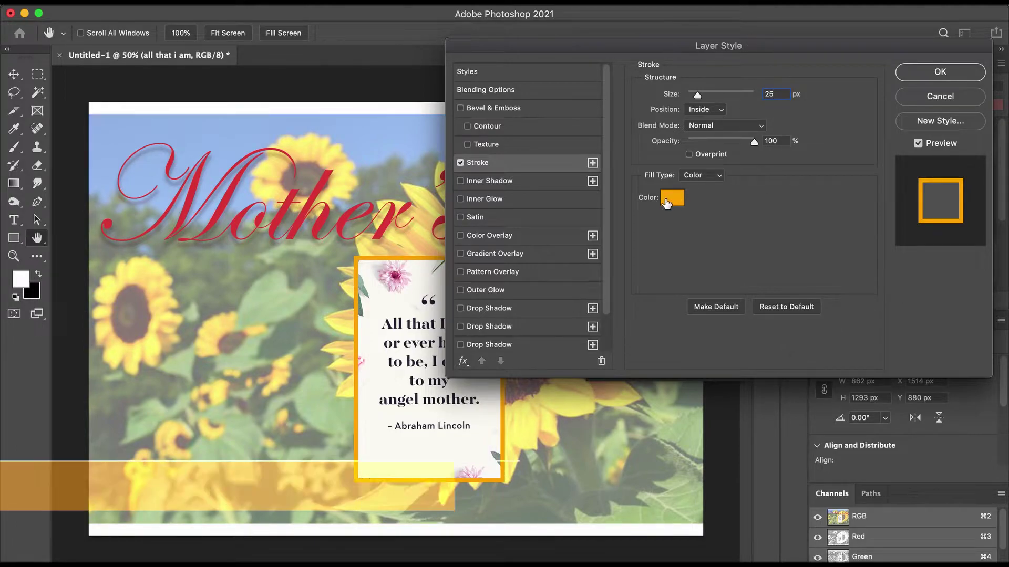
pyautogui.click(671, 199)
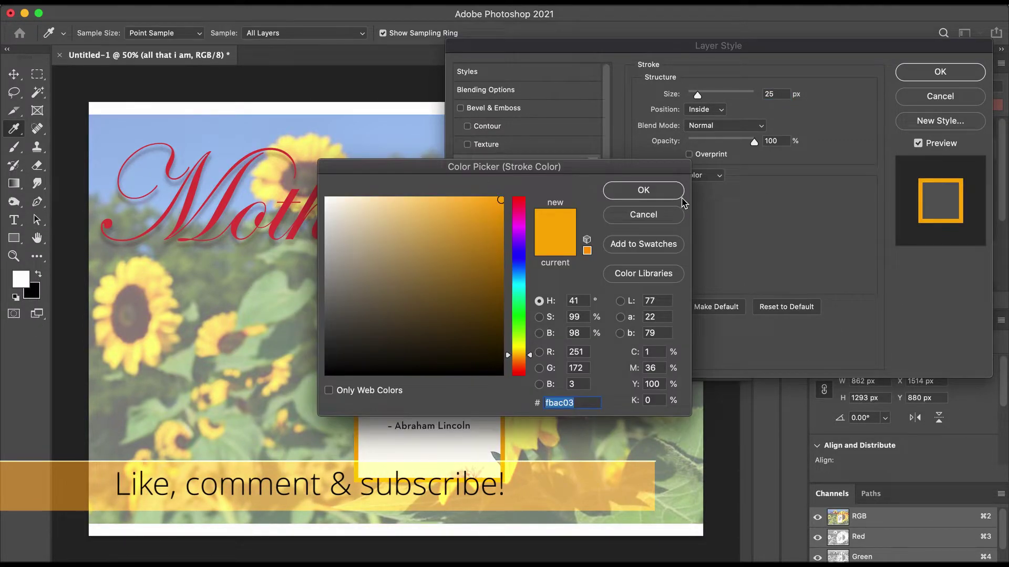
pyautogui.click(676, 195)
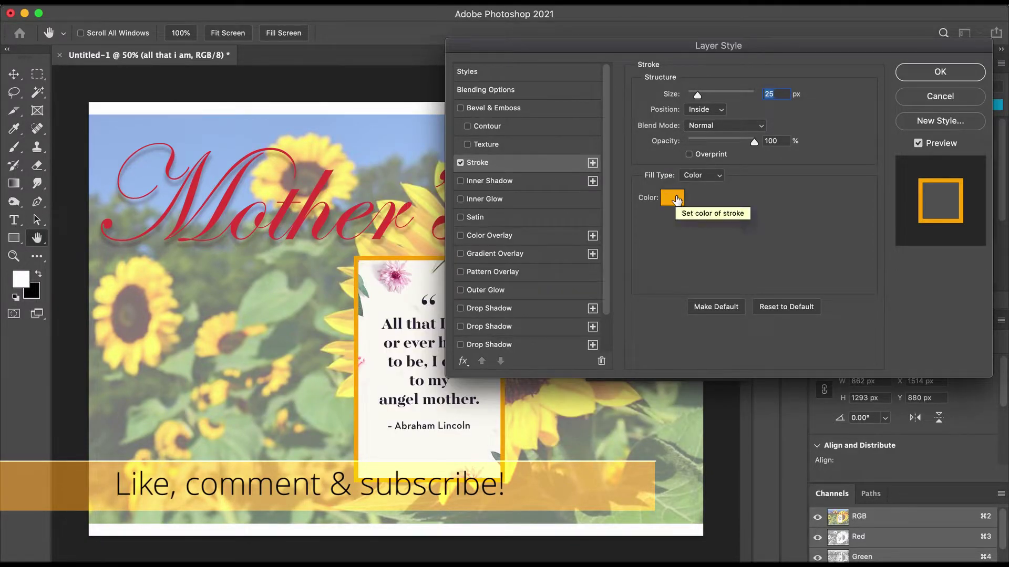
pyautogui.click(940, 72)
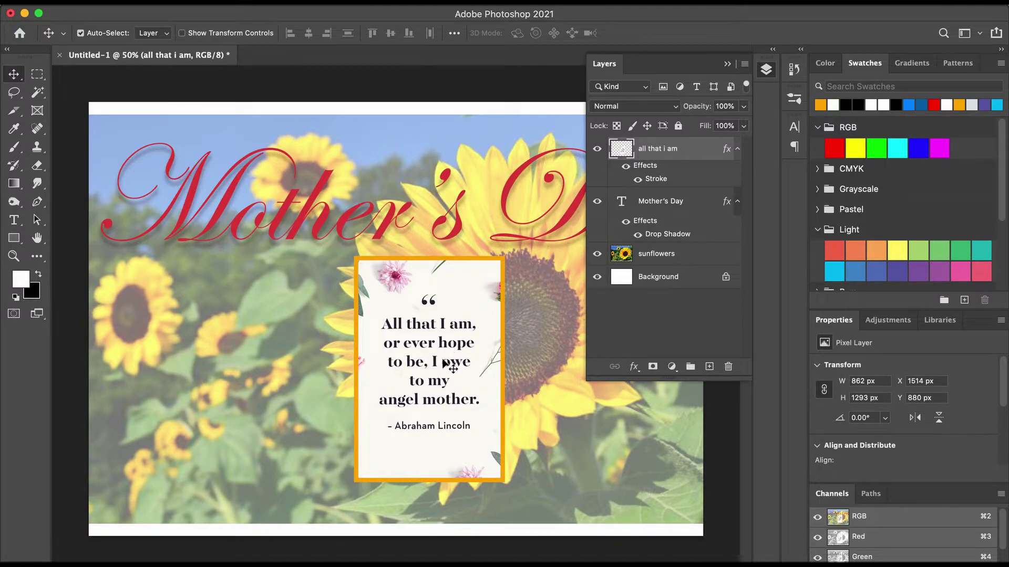
# Rotate the quote image about 21° counterclockwise and move it to the lower-left area of the card, below the title.
pyautogui.press('super+t')
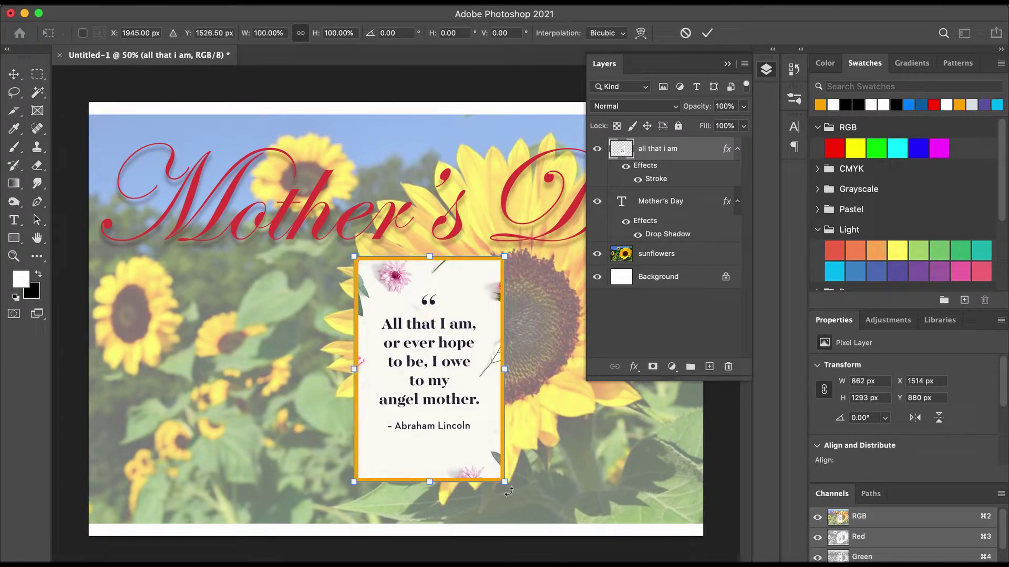
pyautogui.moveTo(509, 492); pyautogui.dragTo(528, 442)
pyautogui.moveTo(475, 406); pyautogui.dragTo(253, 420)
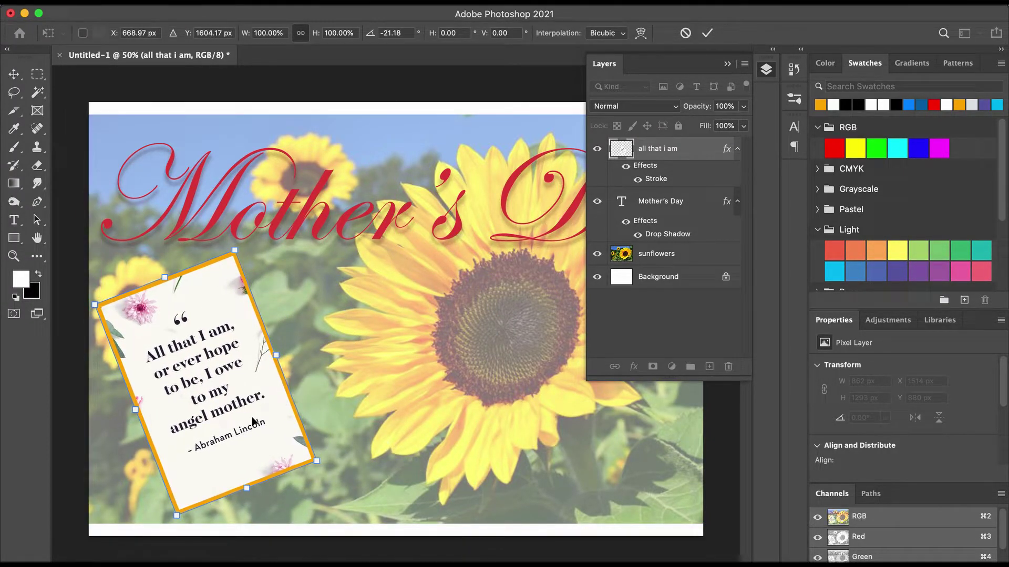
pyautogui.click(726, 64)
pyautogui.press('Return')
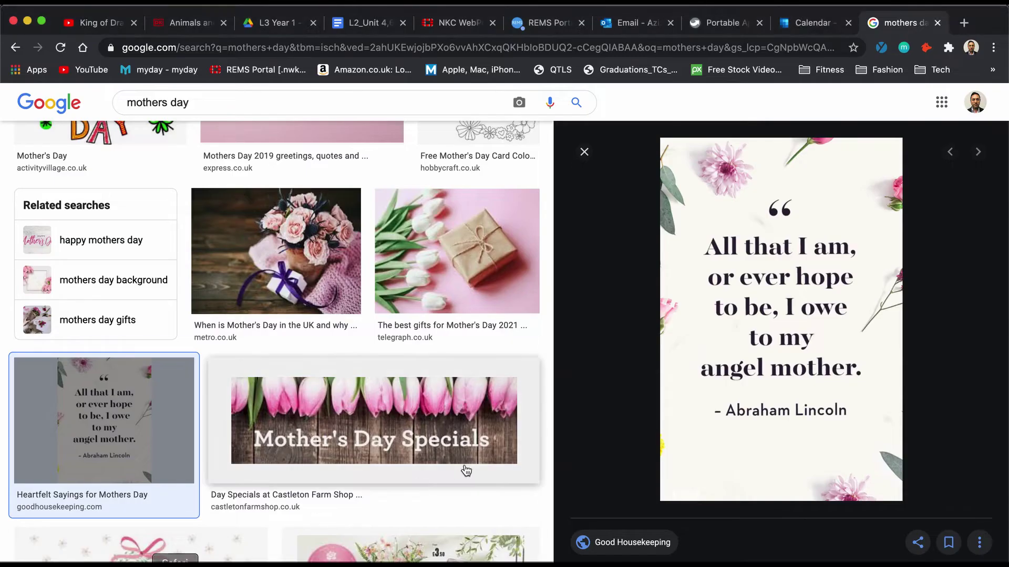
# Switch to Chrome and copy the gift box and flowers image from thehostess.co.uk in the "mothers day" results.
pyautogui.scroll(-15, 465, 470)
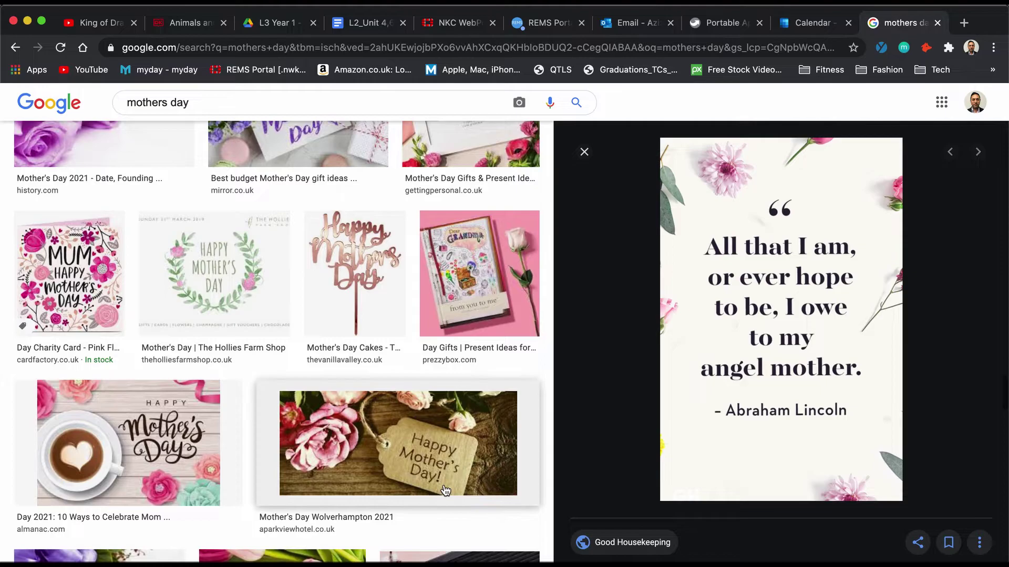
pyautogui.scroll(-5, 446, 491)
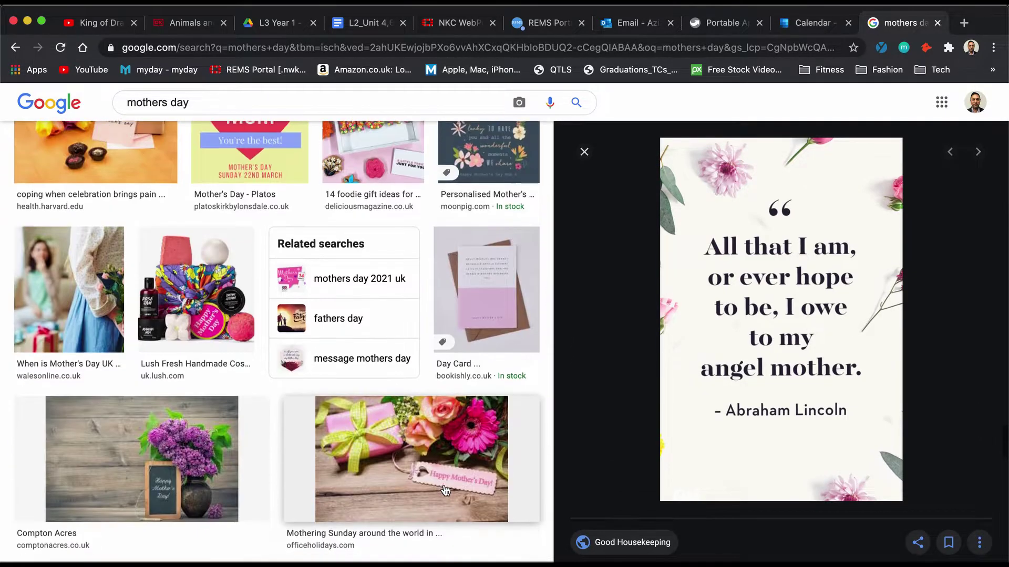
pyautogui.scroll(-6, 444, 489)
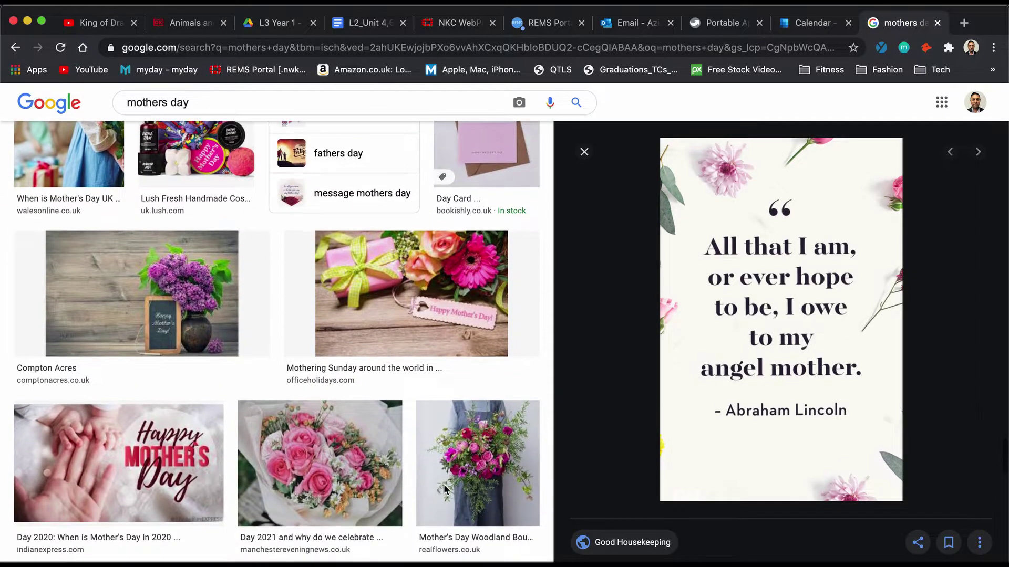
pyautogui.scroll(-9, 445, 491)
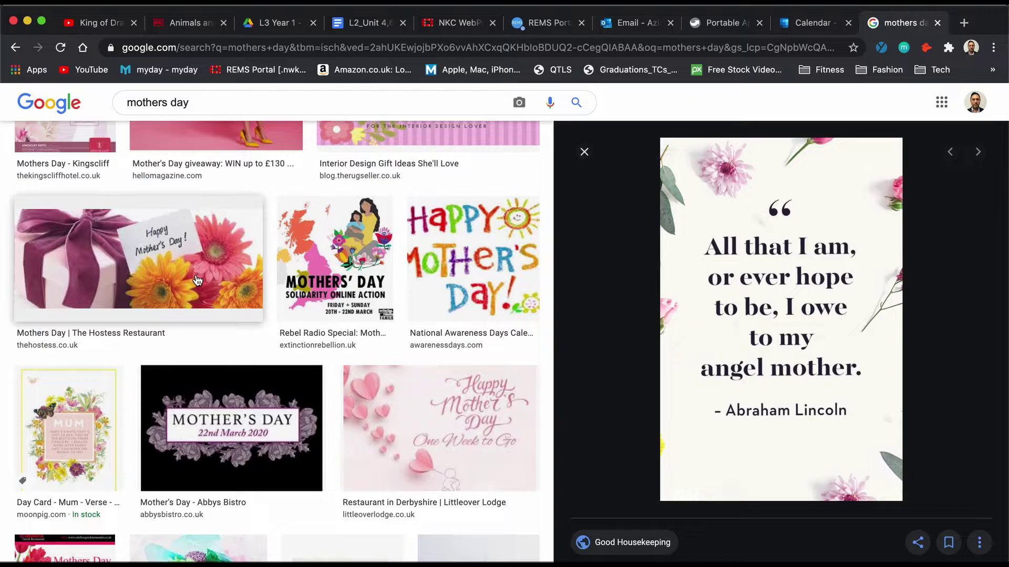
pyautogui.click(198, 280)
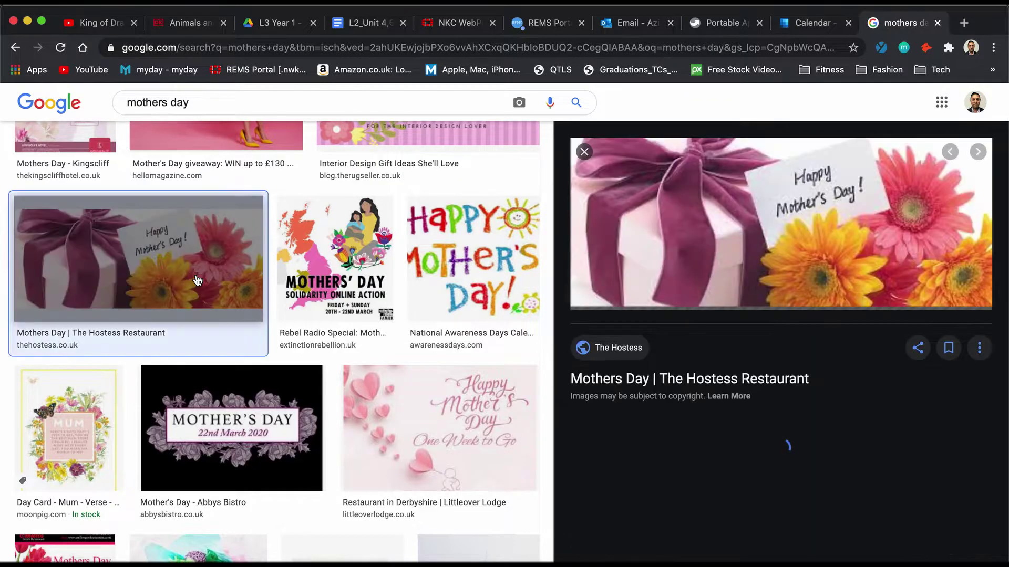
pyautogui.rightClick(844, 223)
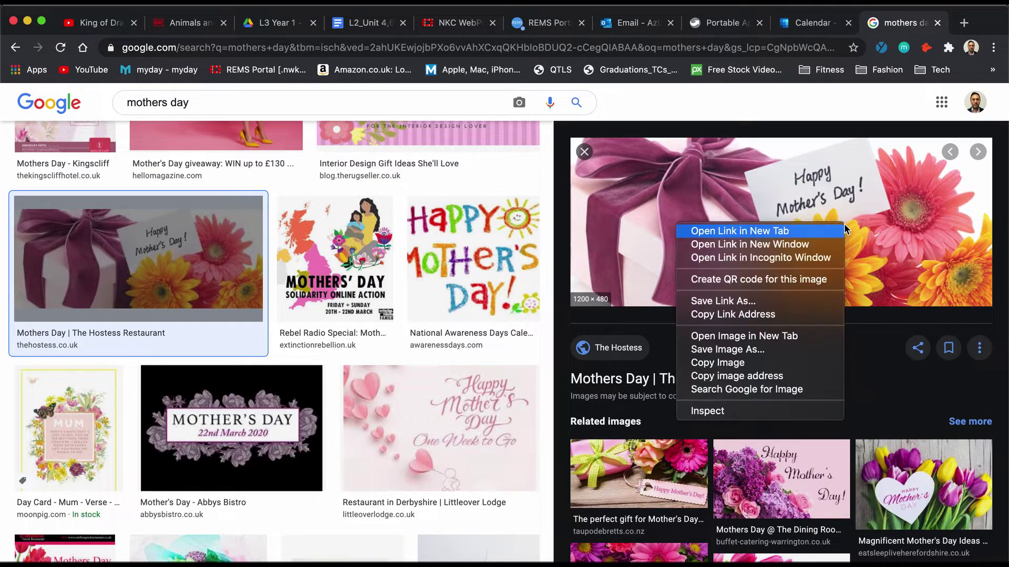
pyautogui.click(777, 364)
# Switch back to Photoshop, paste the gift image, enlarge it proportionally to about 307% and place it beside the quote, below "Day".
pyautogui.click(637, 566)
pyautogui.press('super+v')
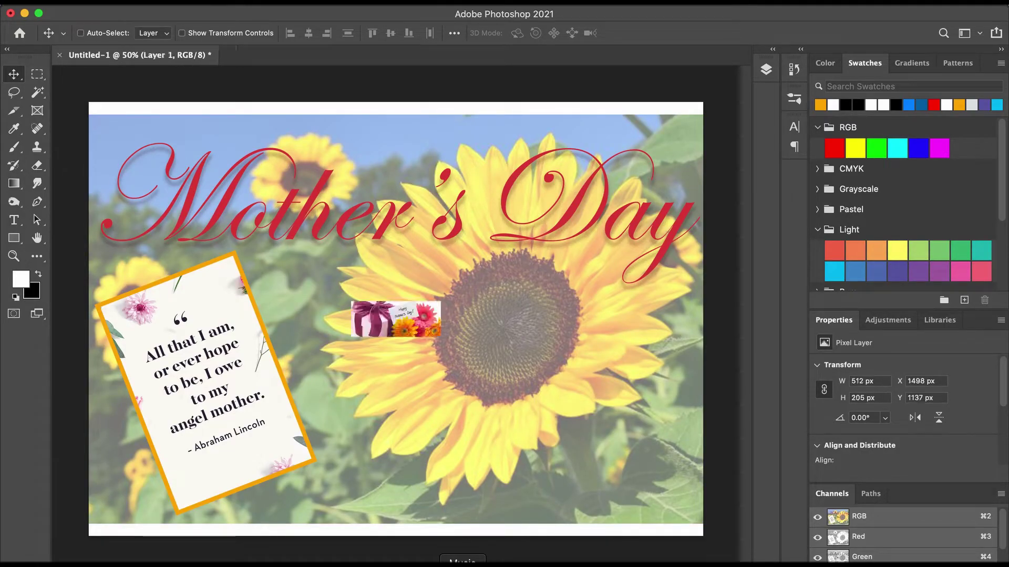
pyautogui.press('super+t')
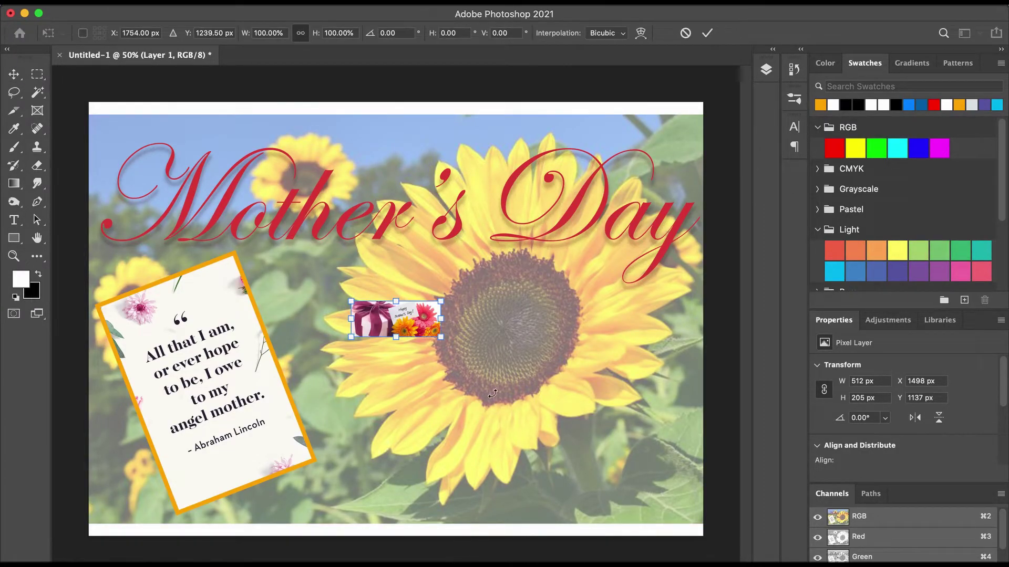
pyautogui.moveTo(441, 339); pyautogui.dragTo(621, 428)
pyautogui.moveTo(564, 399); pyautogui.dragTo(622, 407)
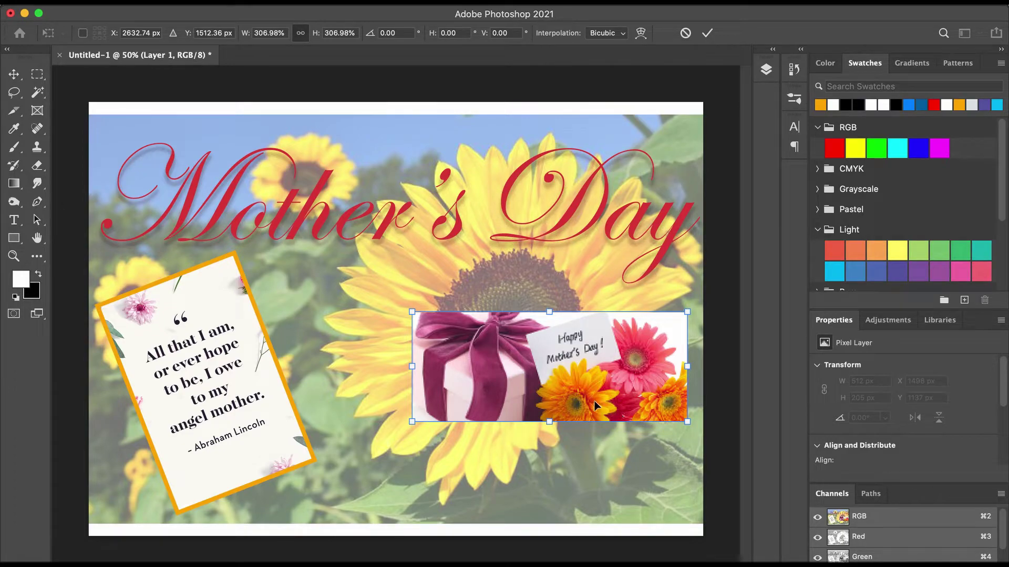
pyautogui.press('Up')
pyautogui.press('Up')
pyautogui.press('Up')
pyautogui.press('Up')
pyautogui.press('Up')
pyautogui.press('Up')
pyautogui.press('Up')
pyautogui.press('Up')
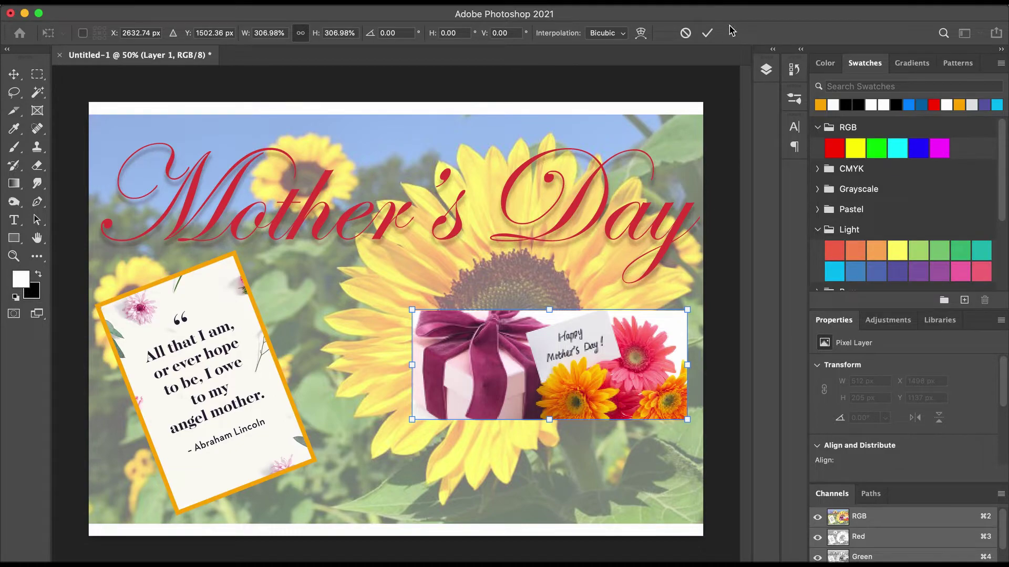
pyautogui.click(766, 69)
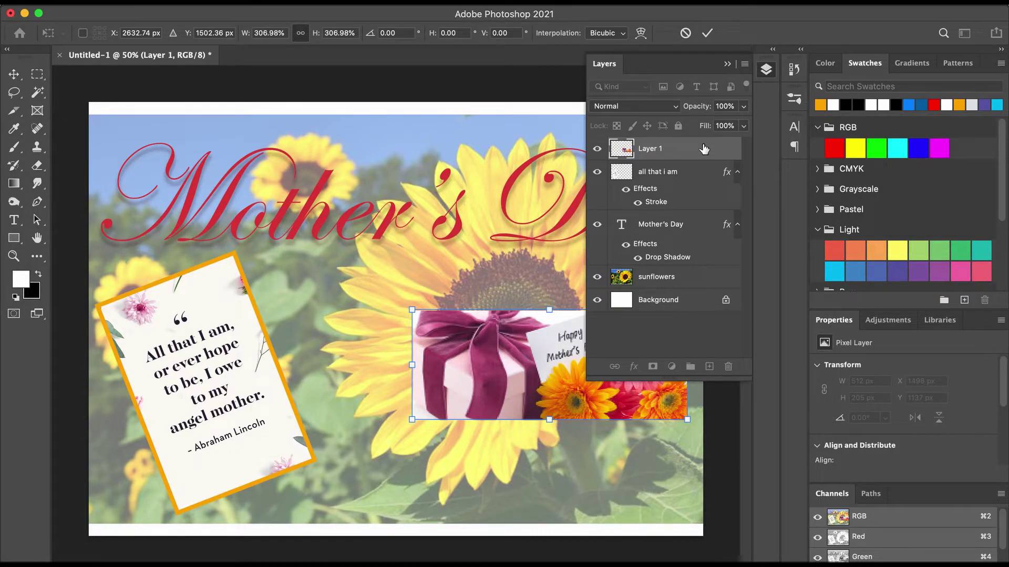
pyautogui.press('Return')
# Rename the pasted image's layer, Layer 1, as "gift".
pyautogui.doubleClick(656, 152)
pyautogui.write('gift')
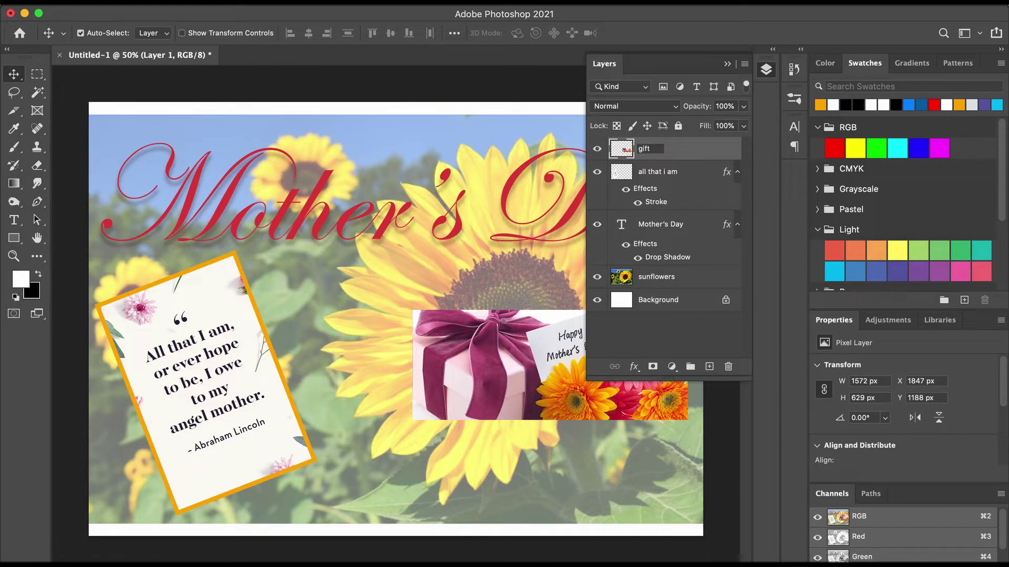
pyautogui.press('Return')
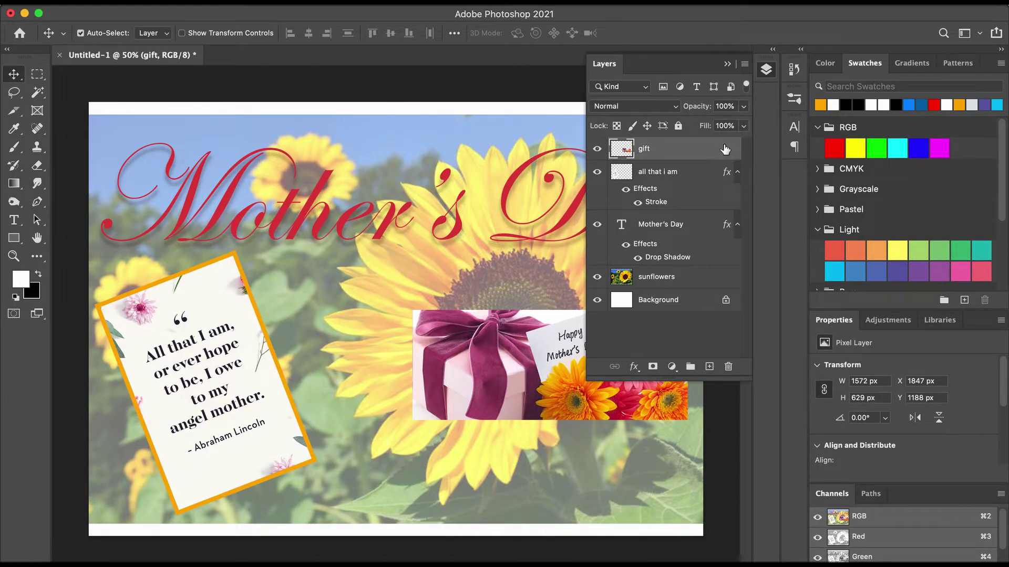
# Add an orange Stroke effect to the gift layer, matching the border of the quote image.
pyautogui.doubleClick(726, 149)
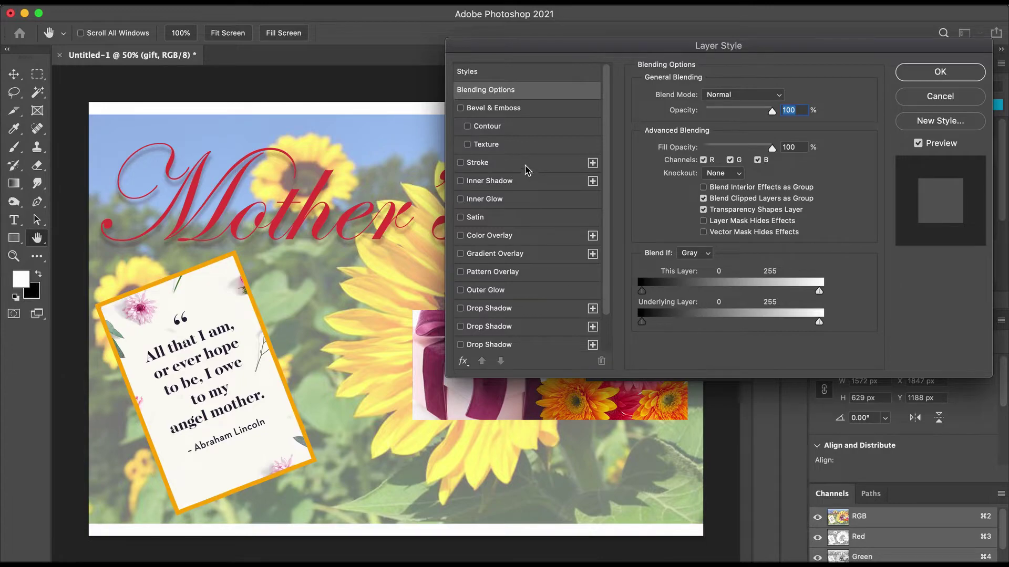
pyautogui.click(461, 163)
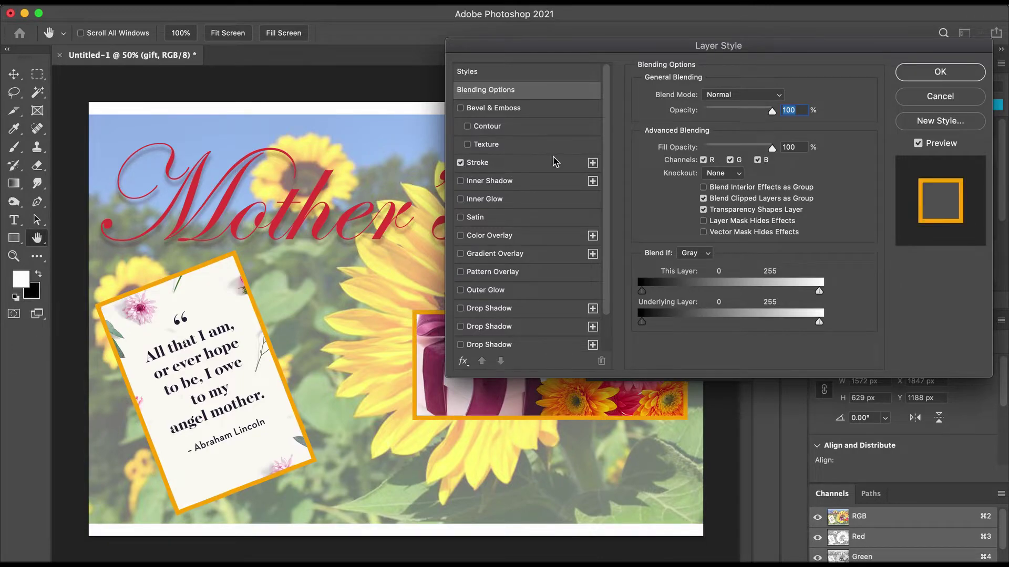
pyautogui.moveTo(698, 49); pyautogui.dragTo(666, 83)
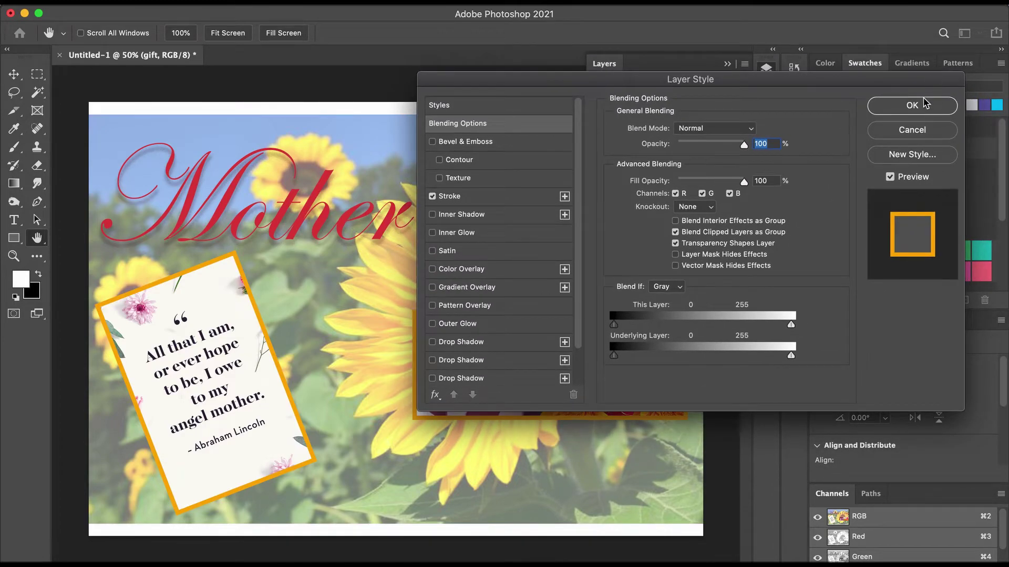
pyautogui.click(912, 105)
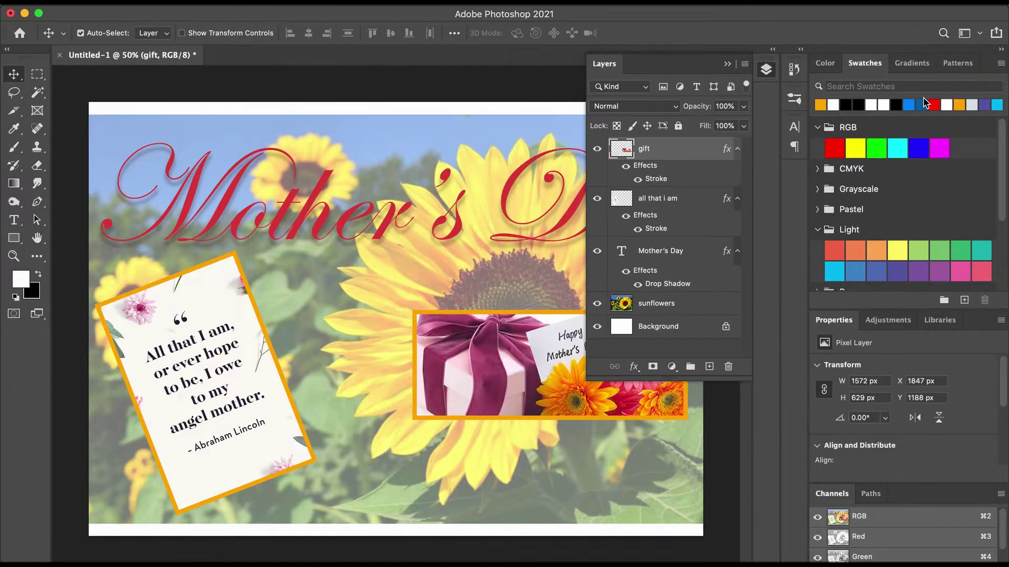
pyautogui.click(728, 67)
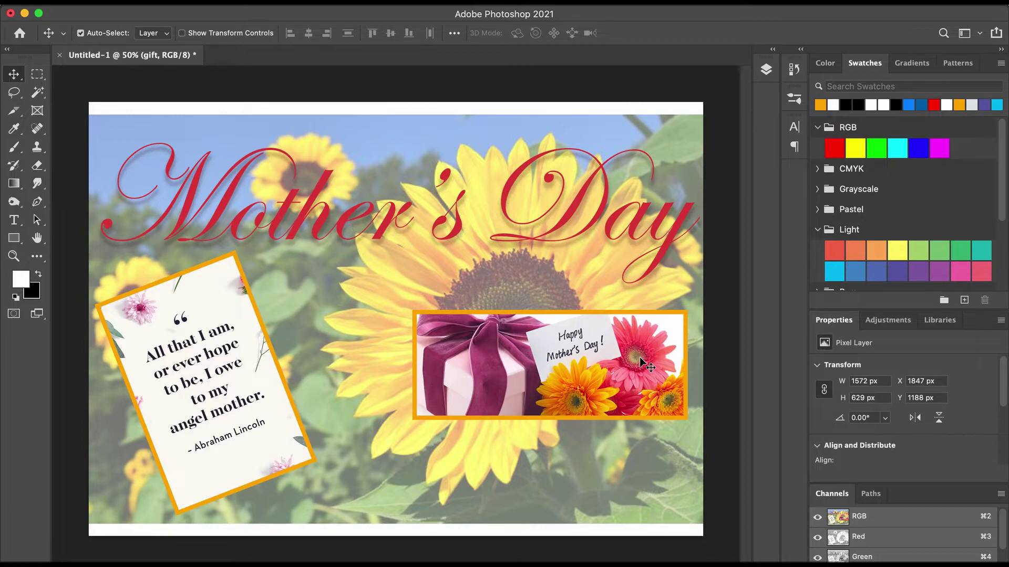
# Nudge the gift image straight up by 60 px, to a Y position of 1128 px.
pyautogui.press('Up')
pyautogui.press('Up')
pyautogui.press('Up')
pyautogui.press('Up')
pyautogui.press('Up')
pyautogui.press('Up')
pyautogui.press('Up')
pyautogui.press('Up')
pyautogui.press('Up')
pyautogui.press('Up')
pyautogui.press('Up')
pyautogui.press('Up')
pyautogui.press('Up')
pyautogui.press('Up')
pyautogui.press('Up')
pyautogui.press('Up')
pyautogui.press('Up')
pyautogui.press('Up')
pyautogui.press('Up')
pyautogui.press('Up')
pyautogui.press('Up')
pyautogui.press('Up')
pyautogui.press('Up')
pyautogui.press('Up')
pyautogui.press('Up')
pyautogui.press('Up')
pyautogui.press('Up')
pyautogui.press('Up')
pyautogui.press('Up')
pyautogui.press('Up')
pyautogui.press('Up')
pyautogui.press('Up')
pyautogui.press('Up')
pyautogui.press('Up')
pyautogui.press('Up')
pyautogui.press('Up')
pyautogui.press('Up')
pyautogui.press('Up')
pyautogui.press('Up')
pyautogui.press('Up')
pyautogui.press('Up')
pyautogui.press('Up')
pyautogui.press('Up')
pyautogui.press('Up')
pyautogui.press('Up')
pyautogui.press('Up')
pyautogui.press('Up')
pyautogui.press('Up')
pyautogui.press('Up')
pyautogui.press('Up')
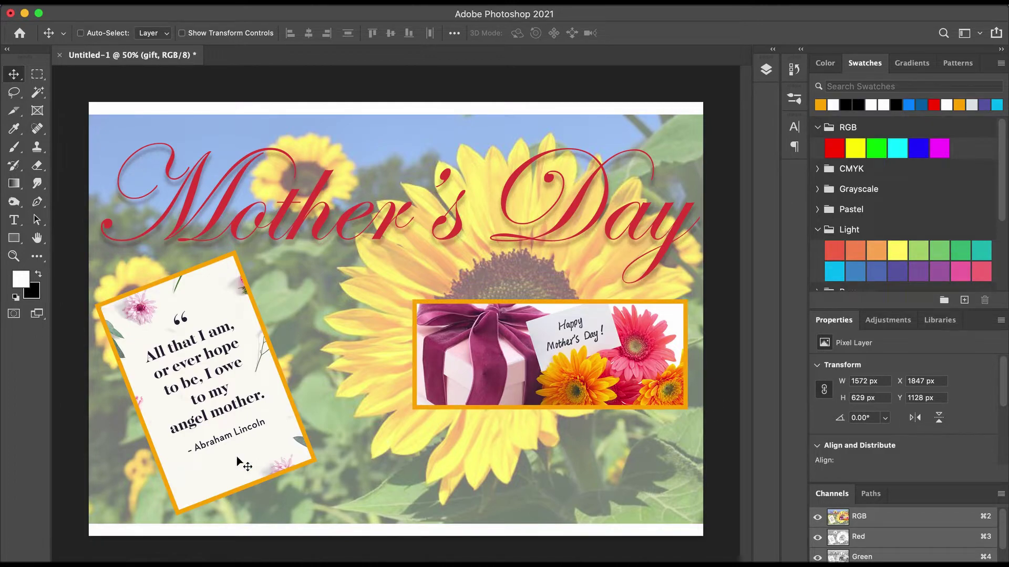
# Switch to the browser and look through the "mothers day" image results for another picture for the card.
pyautogui.press('super+Tab')
pyautogui.scroll(-3, 259, 502)
pyautogui.scroll(-12, 259, 502)
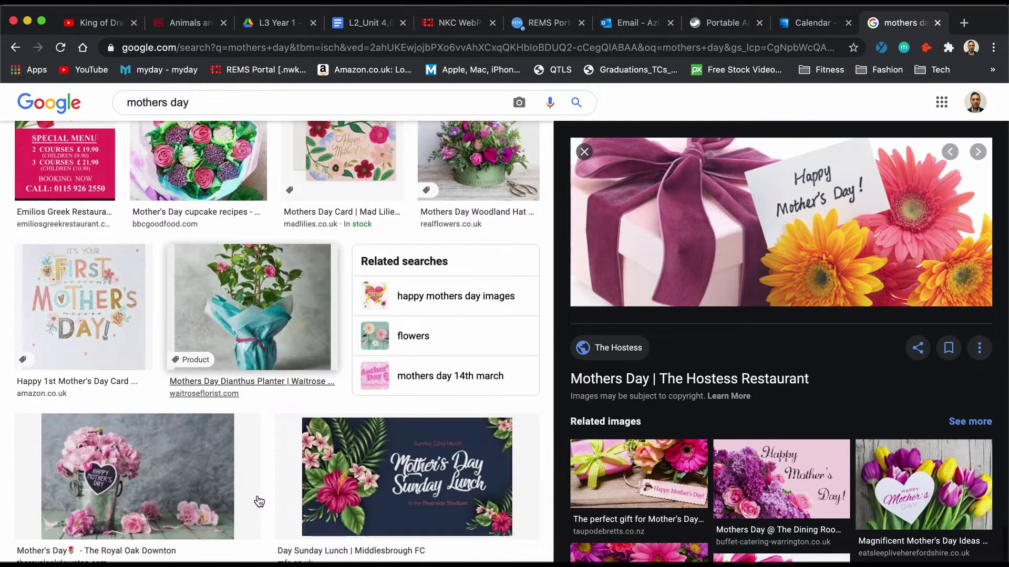
pyautogui.scroll(-8, 259, 501)
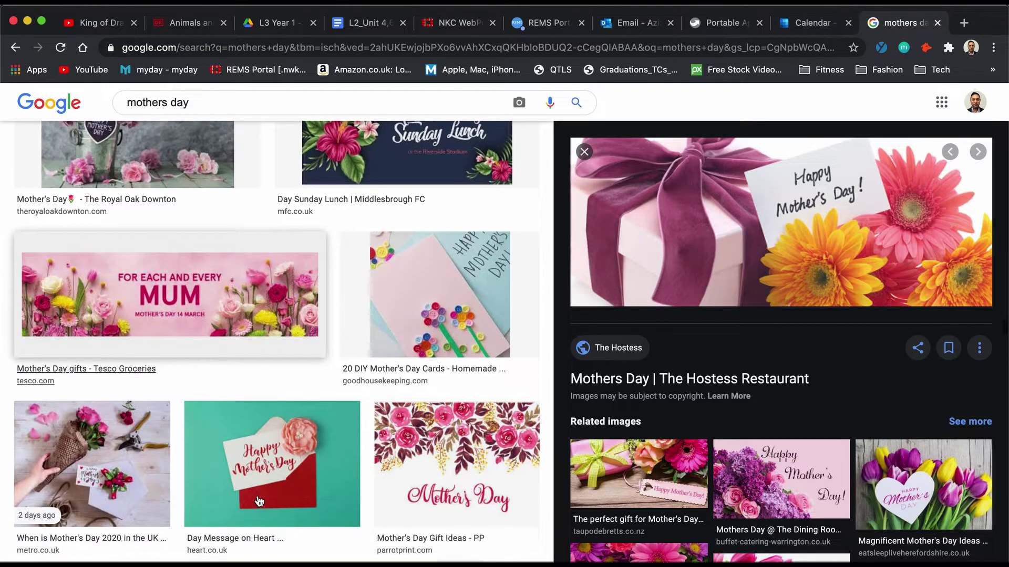
pyautogui.scroll(-2, 259, 502)
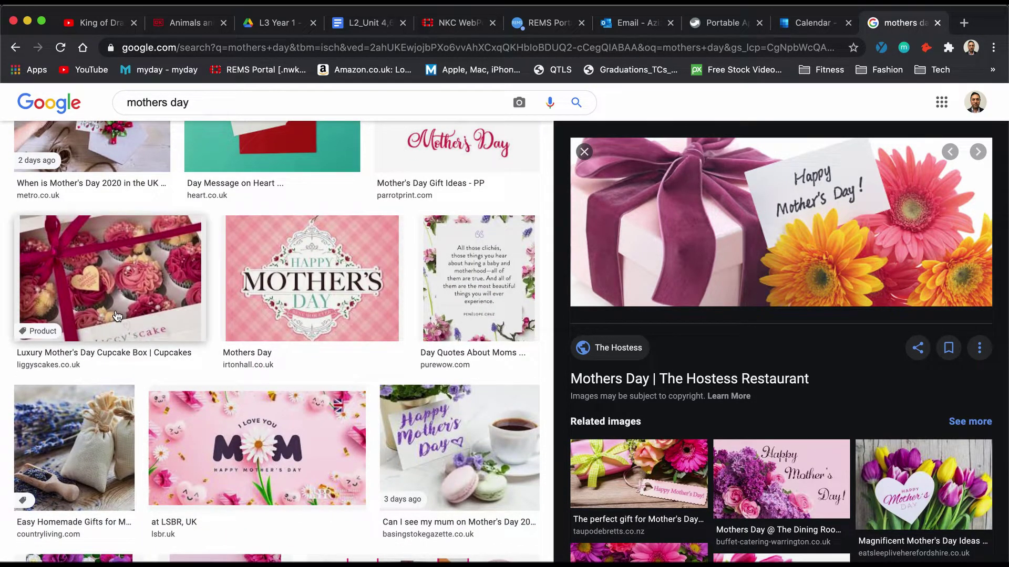
pyautogui.scroll(-13, 311, 417)
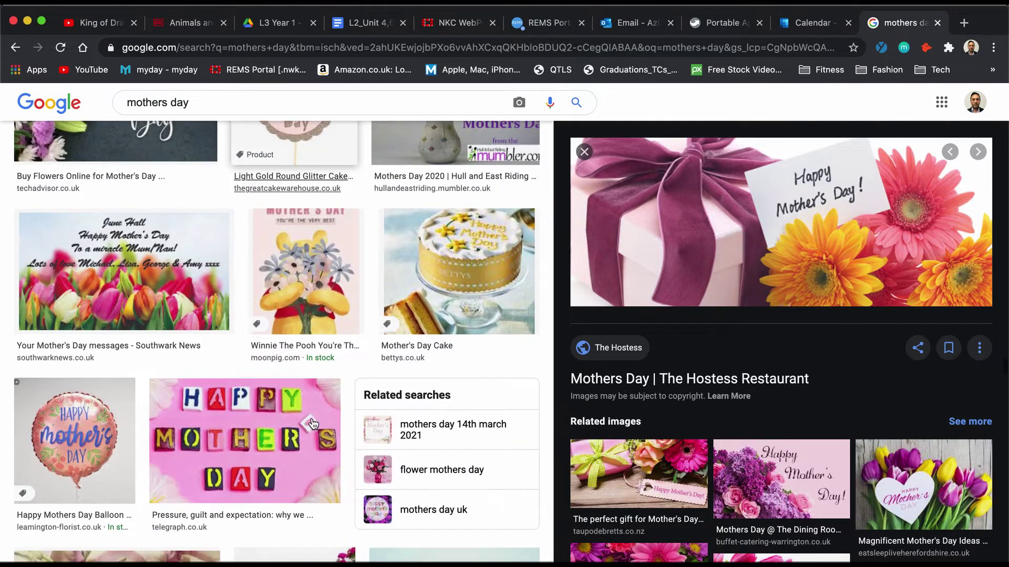
pyautogui.scroll(-15, 313, 423)
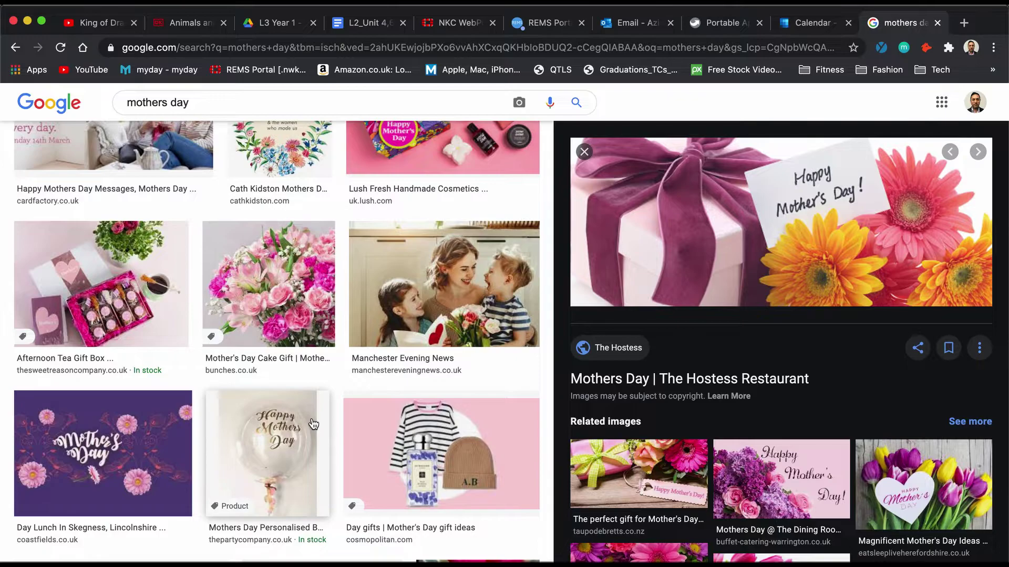
pyautogui.scroll(-12, 314, 423)
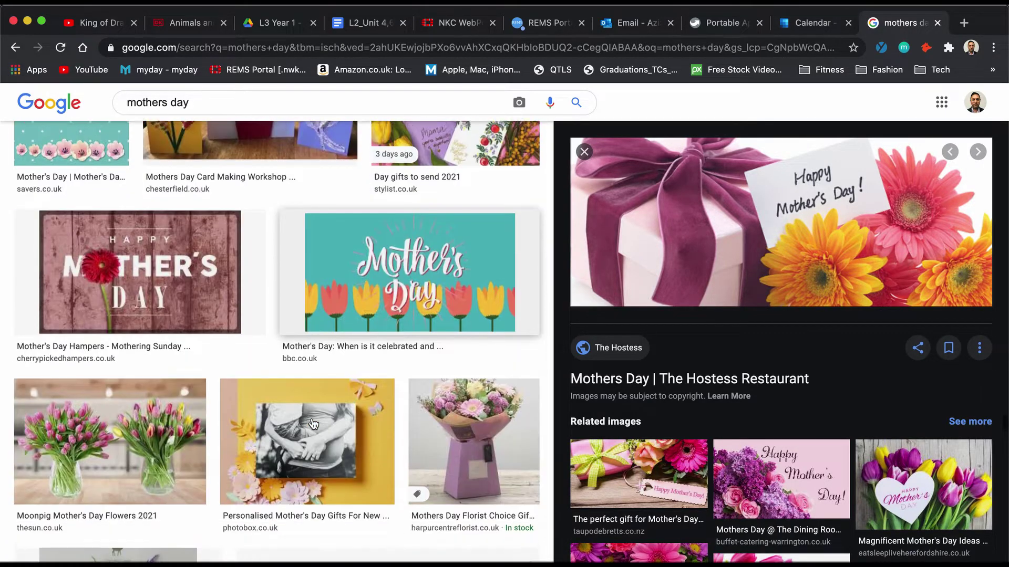
pyautogui.scroll(-10, 314, 424)
pyautogui.scroll(-10, 313, 424)
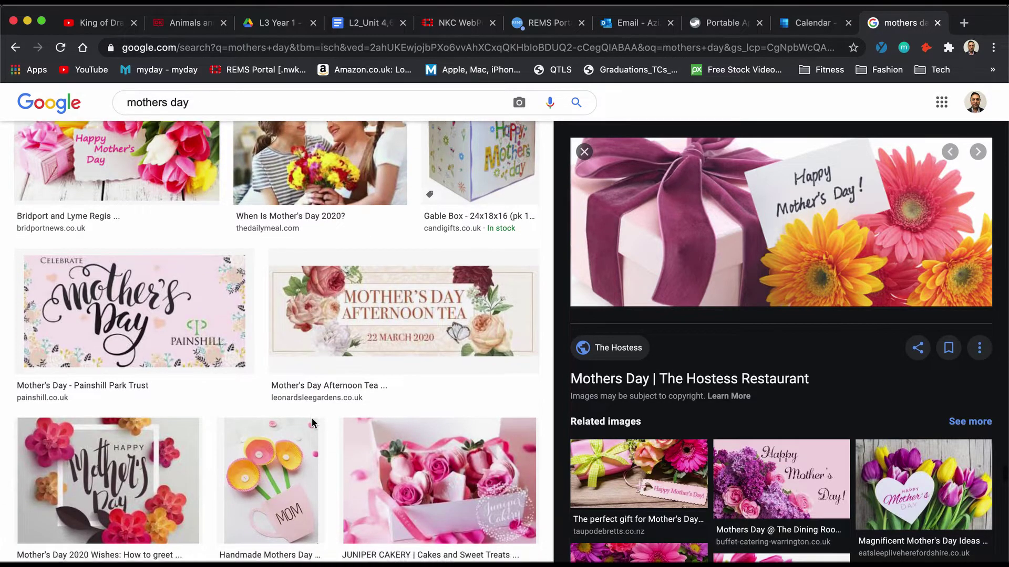
pyautogui.scroll(-10, 314, 424)
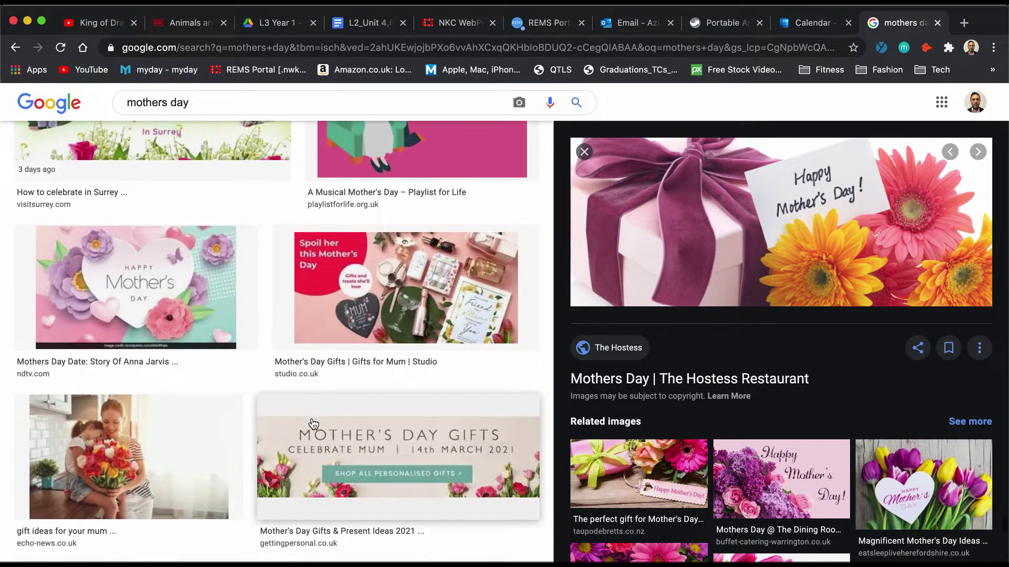
pyautogui.scroll(-1, 313, 423)
# Search Google Images for "mothers day chocolates".
pyautogui.click(279, 103)
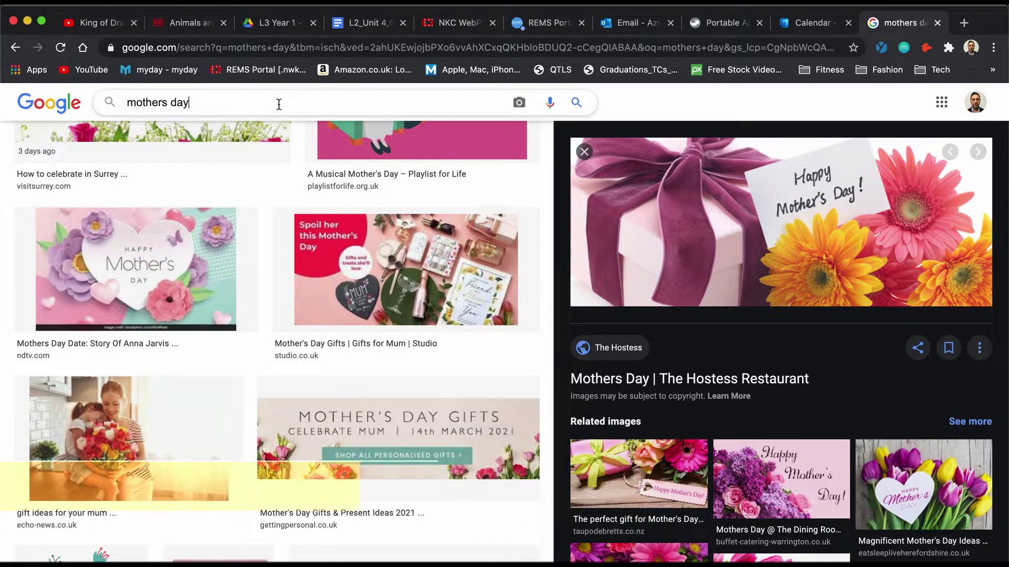
pyautogui.write('c')
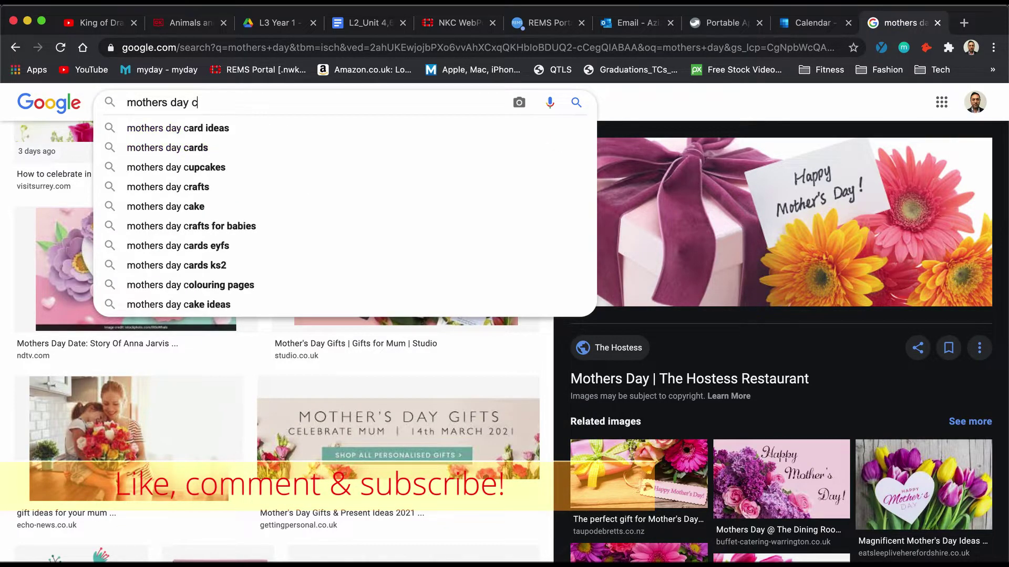
pyautogui.write('hocolates')
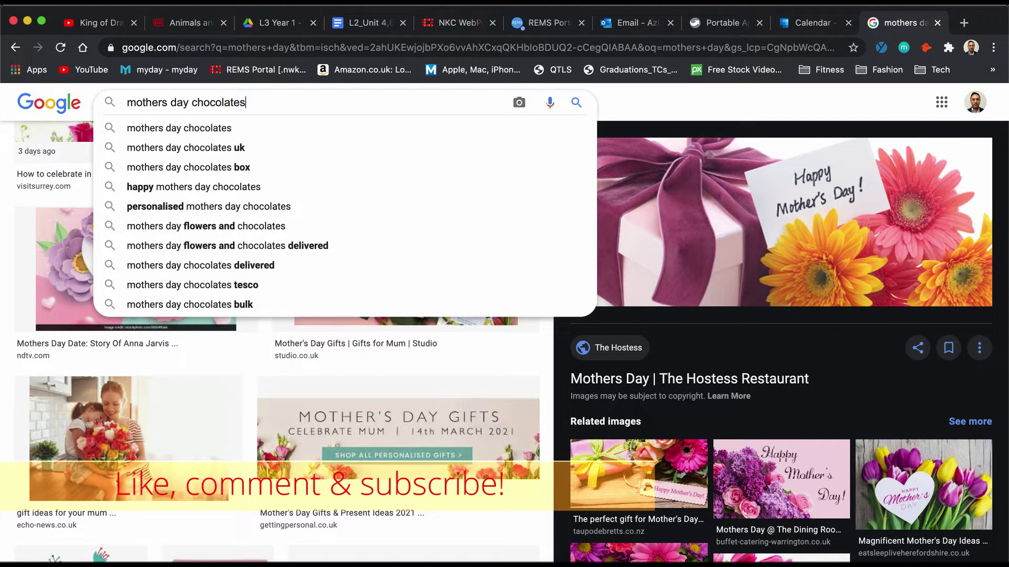
pyautogui.press('Return')
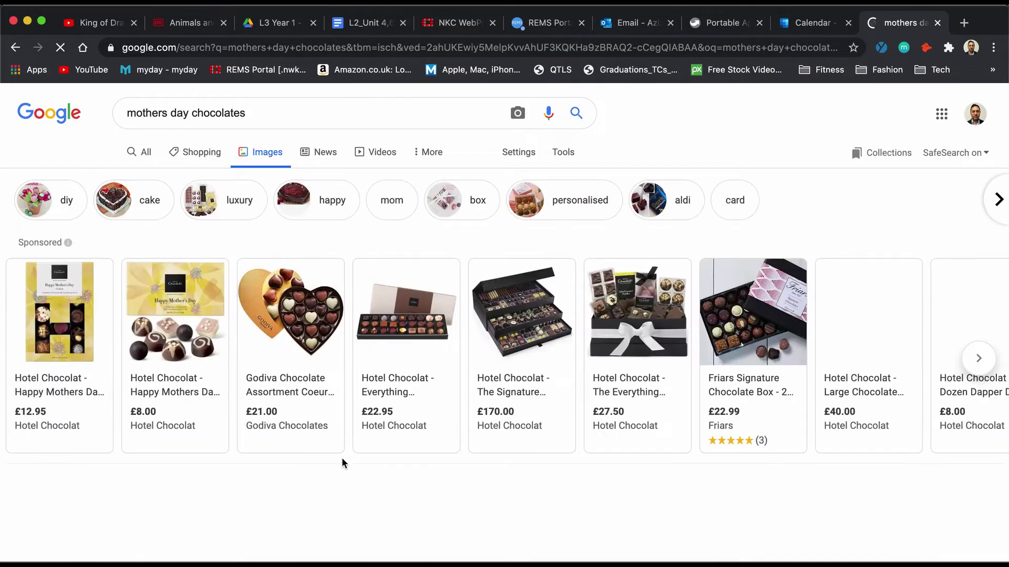
# Find the Cadbury Milk Tray picture from cadburygiftsdirect.co.uk among the chocolate results and copy the image.
pyautogui.scroll(-1, 547, 454)
pyautogui.scroll(-5, 547, 452)
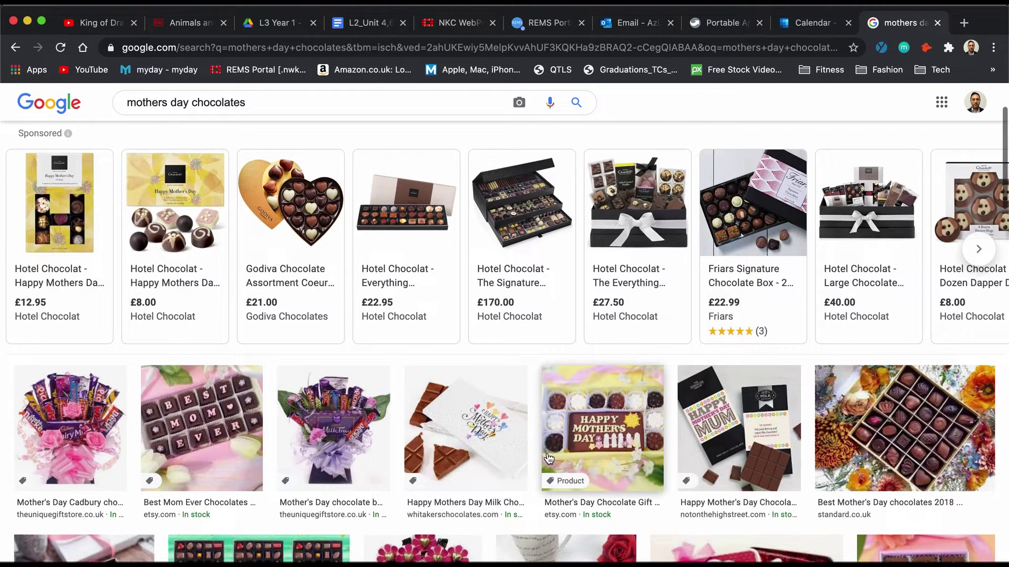
pyautogui.scroll(-5, 549, 459)
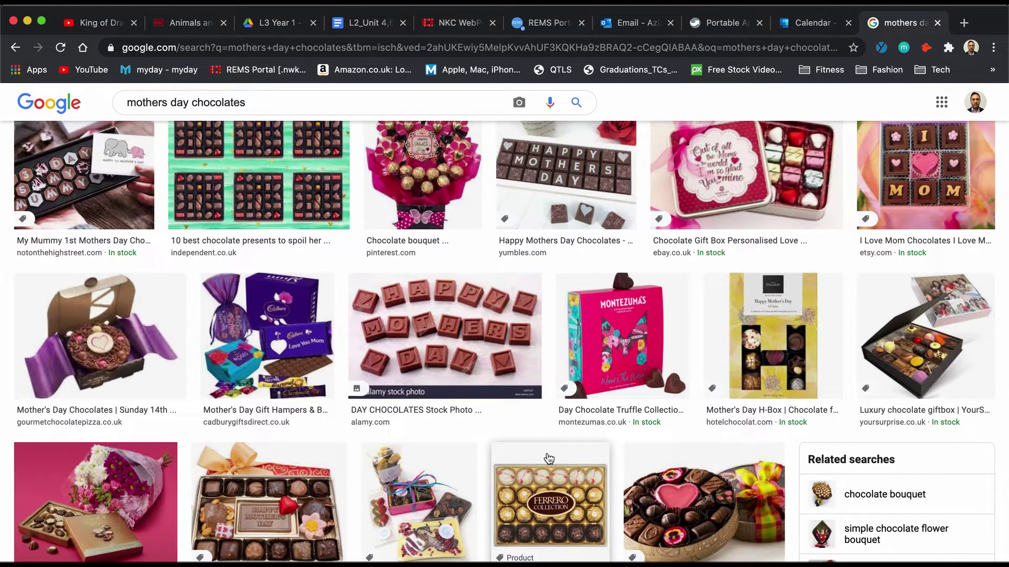
pyautogui.scroll(-2, 537, 469)
pyautogui.scroll(-9, 537, 467)
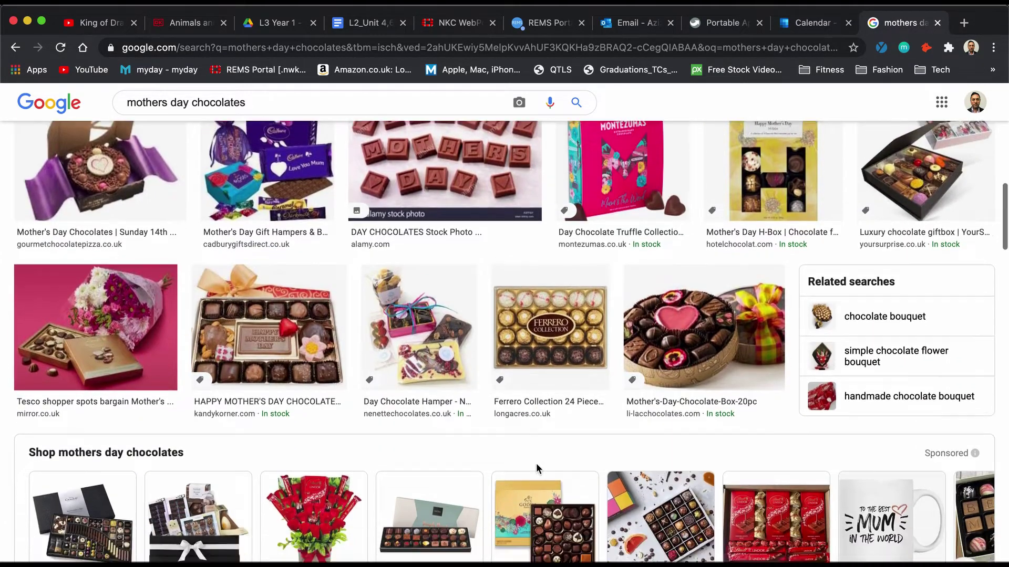
pyautogui.scroll(-2, 537, 469)
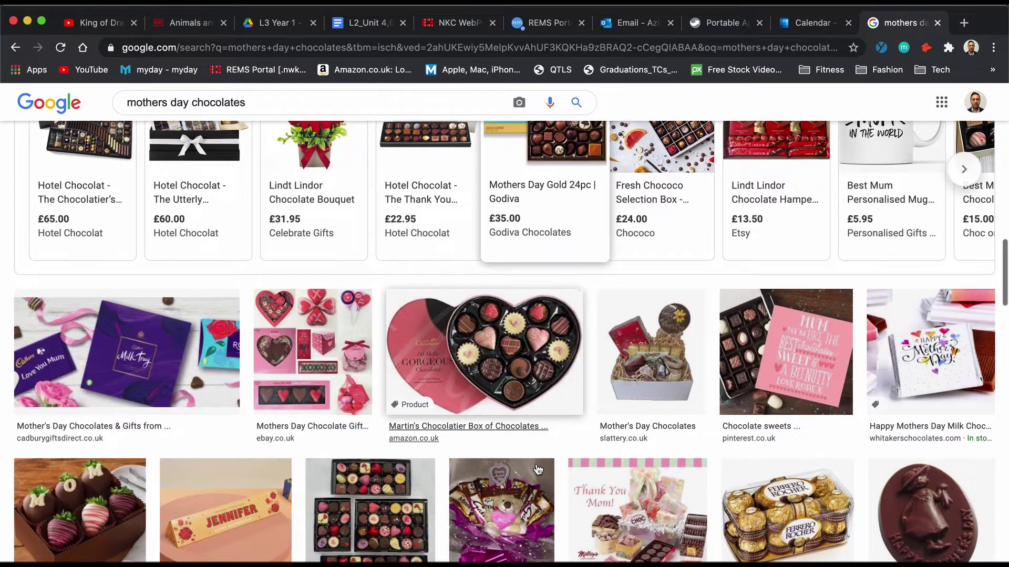
pyautogui.rightClick(169, 317)
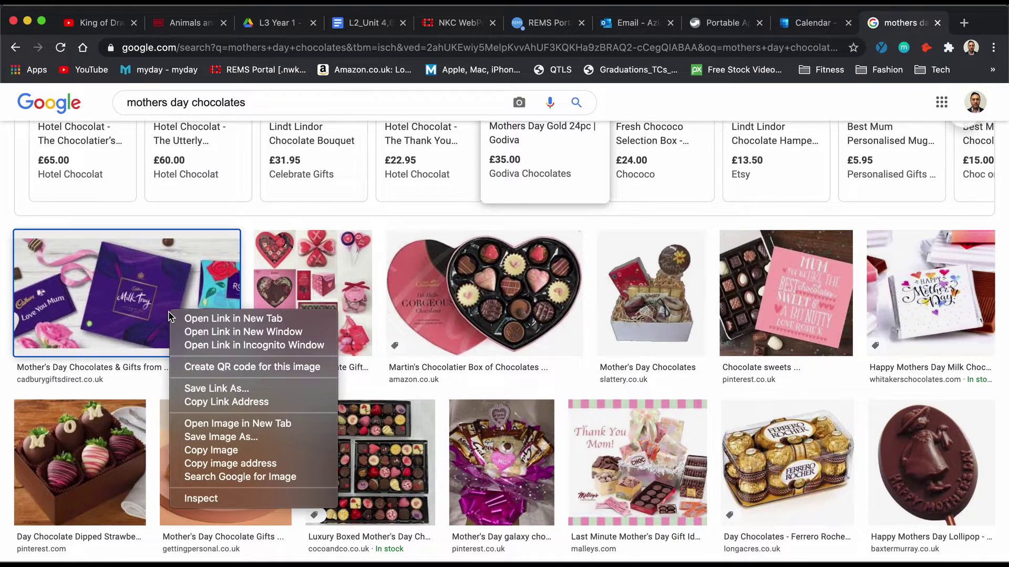
pyautogui.click(244, 455)
# Switch back to Photoshop, paste the Milk Tray image, enlarge it proportionally to about 446% and place it over the lower edge of the gift image.
pyautogui.press('super+Tab')
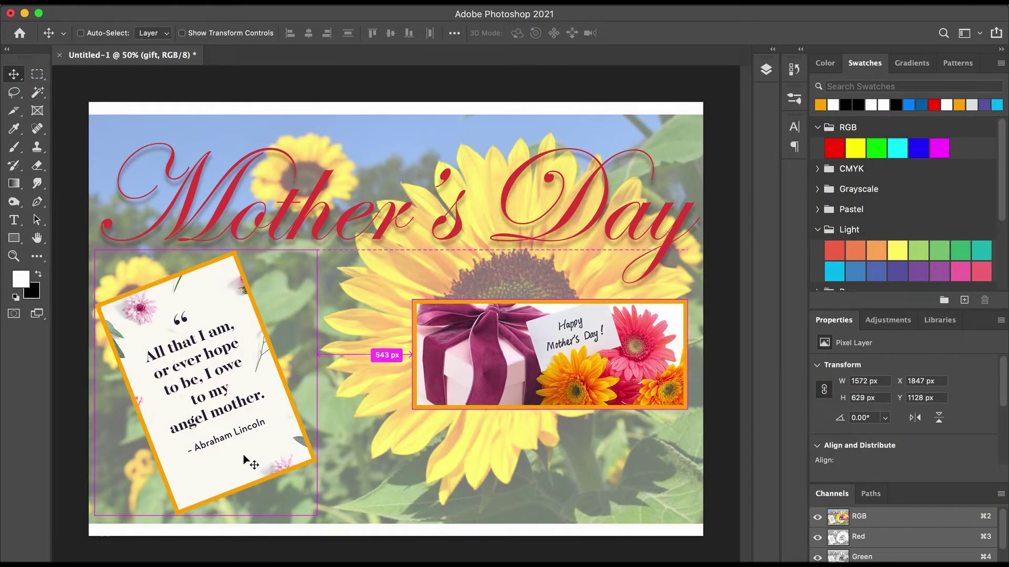
pyautogui.press('super+v')
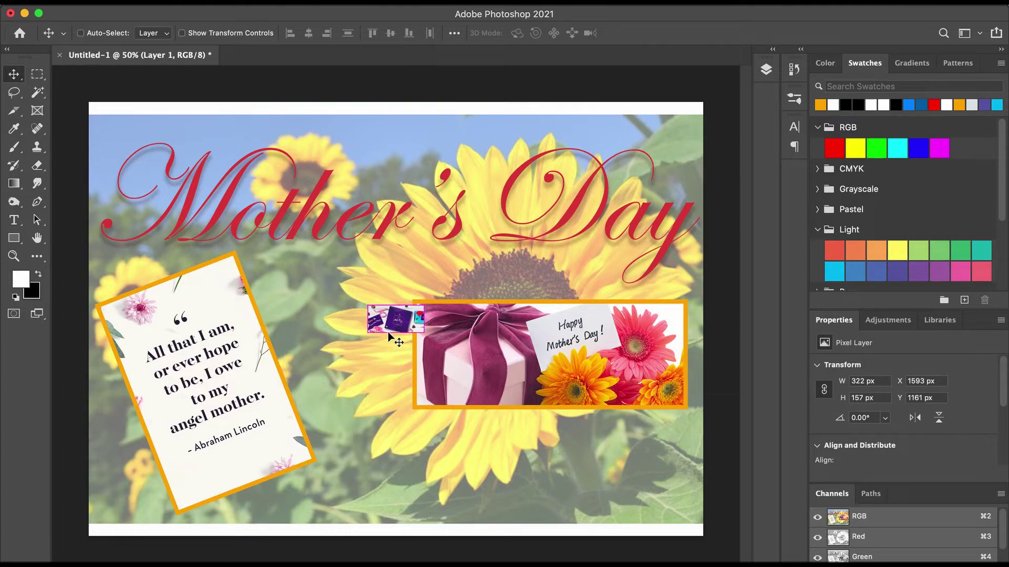
pyautogui.press('super+t')
pyautogui.moveTo(428, 303); pyautogui.dragTo(562, 238)
pyautogui.moveTo(369, 335); pyautogui.dragTo(310, 361)
pyautogui.moveTo(423, 330); pyautogui.dragTo(509, 455)
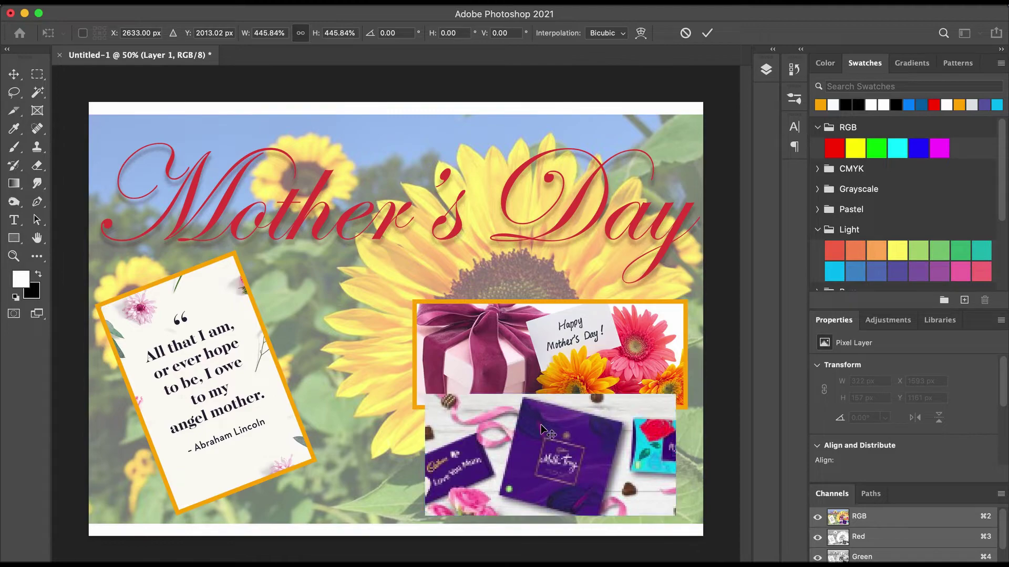
pyautogui.press('Return')
# Select the gift image and nudge it straight up to make room for the Milk Tray image below it.
pyautogui.click(549, 346)
pyautogui.press('Up')
pyautogui.press('Up')
pyautogui.press('Up')
pyautogui.press('Up')
pyautogui.press('Up')
pyautogui.press('Up')
pyautogui.press('Up')
pyautogui.press('Up')
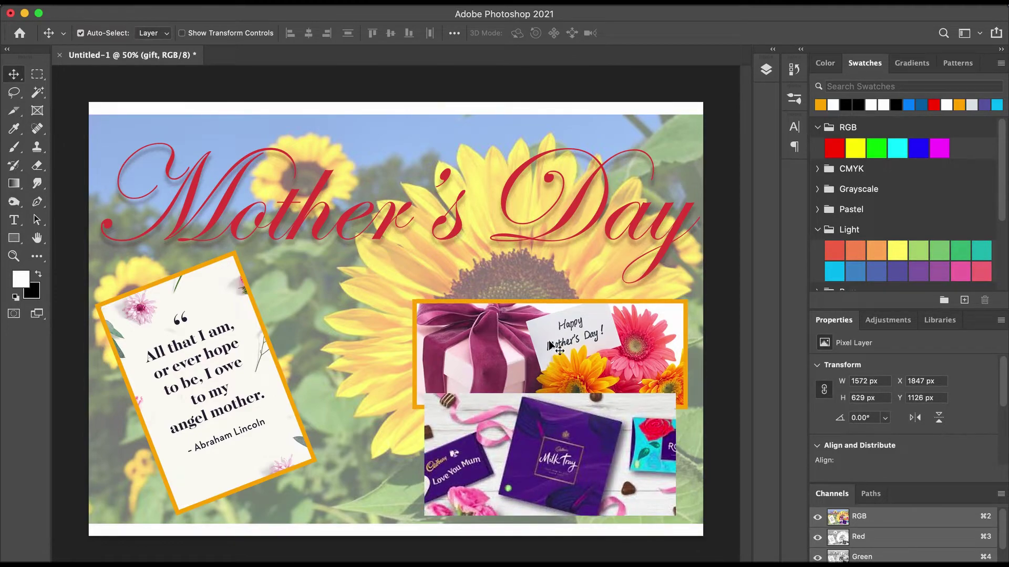
pyautogui.press('Up')
pyautogui.press('Up')
pyautogui.press('Up')
pyautogui.press('Up')
pyautogui.press('Up')
pyautogui.press('Up')
pyautogui.press('Up')
pyautogui.press('Up')
pyautogui.press('Up')
pyautogui.press('Up')
pyautogui.press('Up')
pyautogui.press('Up')
pyautogui.press('Up')
pyautogui.press('Up')
pyautogui.press('Up')
pyautogui.press('Up')
pyautogui.press('Up')
pyautogui.press('Up')
pyautogui.press('Up')
pyautogui.press('Up')
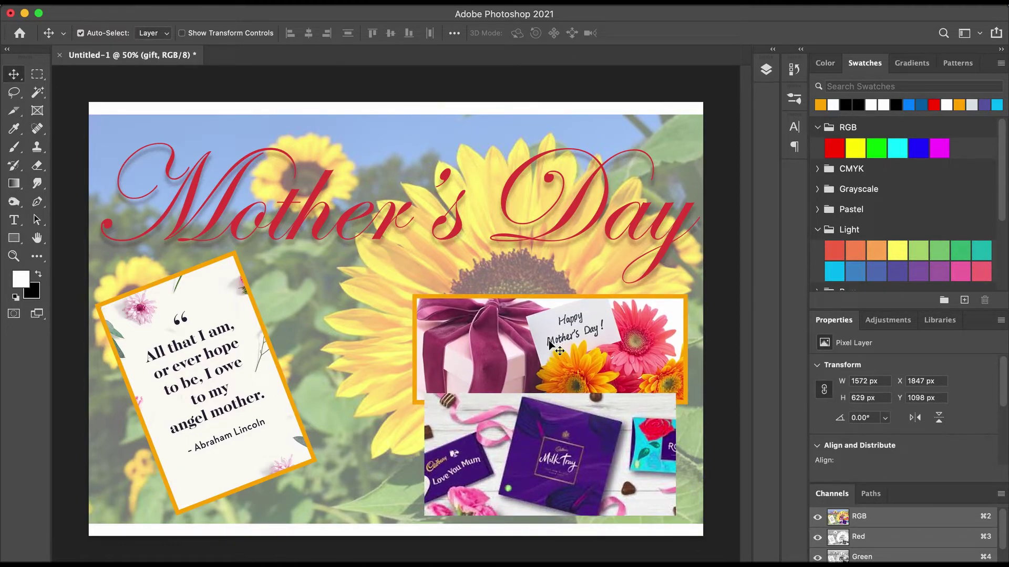
pyautogui.press('Up')
pyautogui.press('Up')
pyautogui.press('Up')
pyautogui.press('Up')
pyautogui.press('Up')
pyautogui.press('Up')
pyautogui.press('Up')
pyautogui.press('Up')
pyautogui.press('Up')
pyautogui.press('Up')
pyautogui.press('Up')
pyautogui.press('Up')
pyautogui.press('Up')
pyautogui.press('Up')
pyautogui.press('Up')
pyautogui.press('Up')
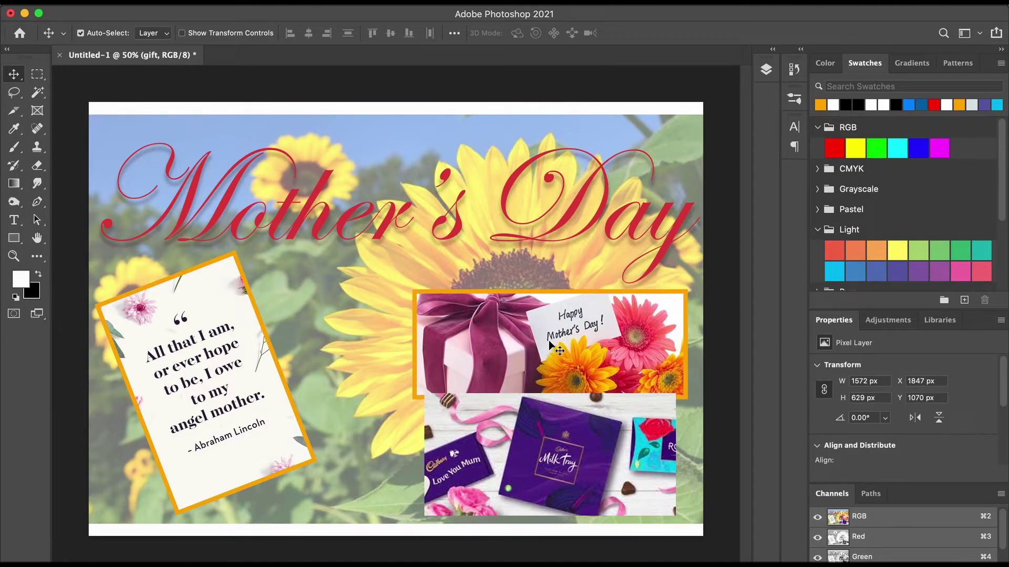
pyautogui.press('Up')
pyautogui.press('Up')
pyautogui.press('Up')
pyautogui.press('Up')
pyautogui.press('Up')
pyautogui.press('Up')
pyautogui.press('Up')
pyautogui.press('Up')
pyautogui.press('Up')
pyautogui.press('Up')
pyautogui.press('Up')
pyautogui.press('Up')
# Scale the Milk Tray image down to about 88% (1260 × 614 px) and centre it beneath the gift image, leaving a small gap.
pyautogui.click(532, 435)
pyautogui.press('super+t')
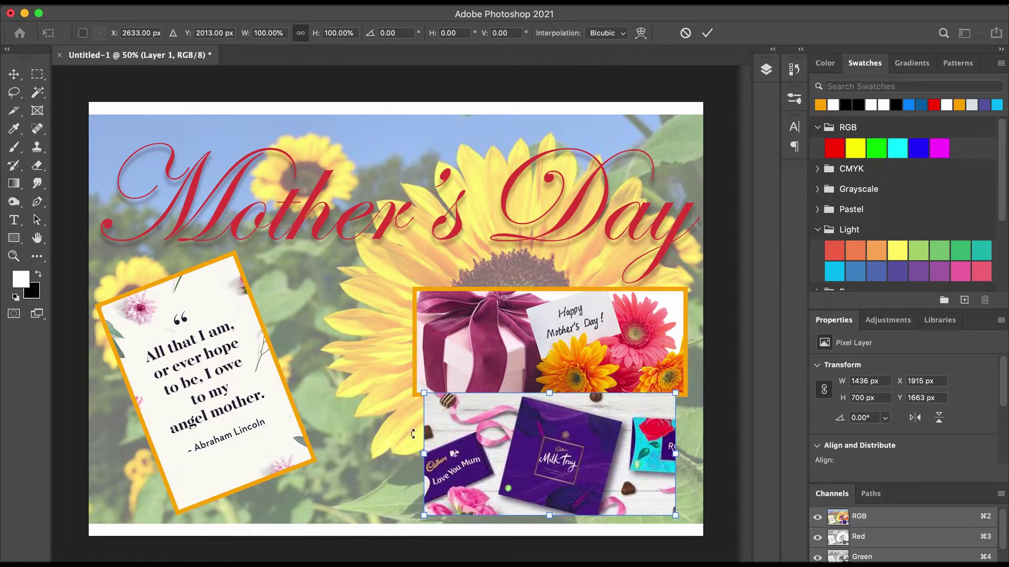
pyautogui.moveTo(675, 393); pyautogui.dragTo(648, 416)
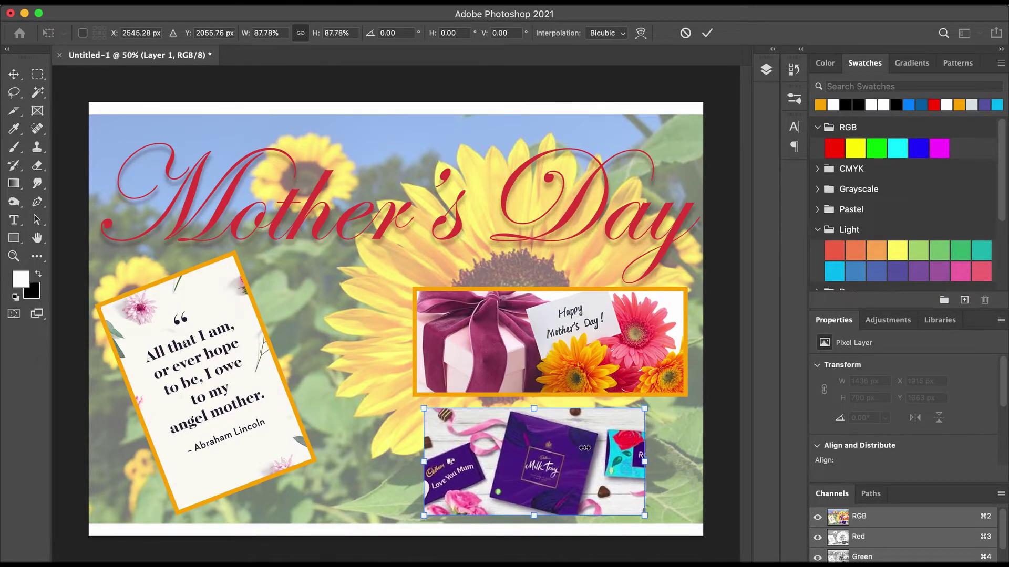
pyautogui.moveTo(579, 449); pyautogui.dragTo(602, 452)
pyautogui.press('Return')
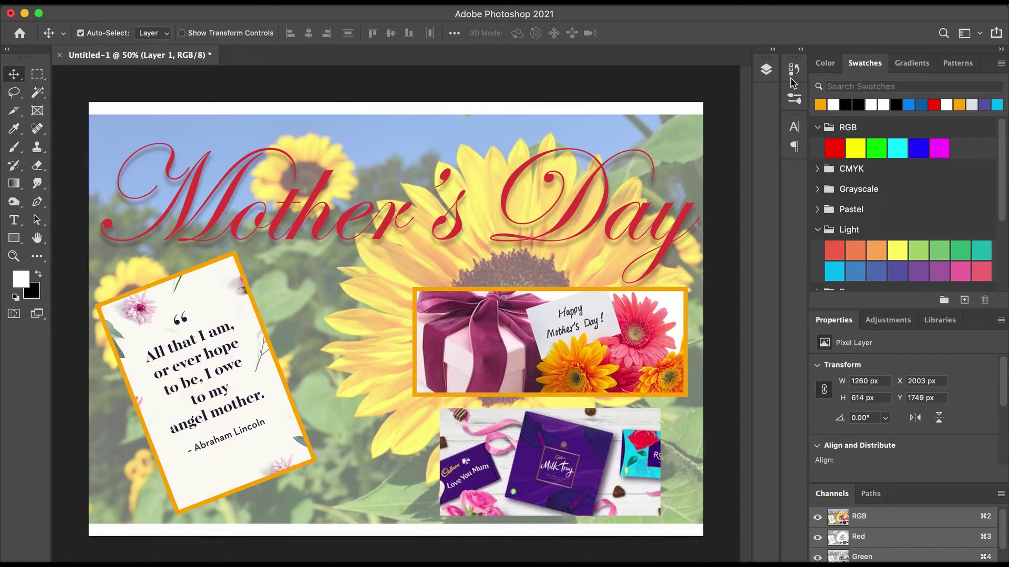
# Rename the pasted Milk Tray image's layer, Layer 1, as "milk tray".
pyautogui.click(766, 73)
pyautogui.doubleClick(650, 148)
pyautogui.write('milk tray')
pyautogui.press('Return')
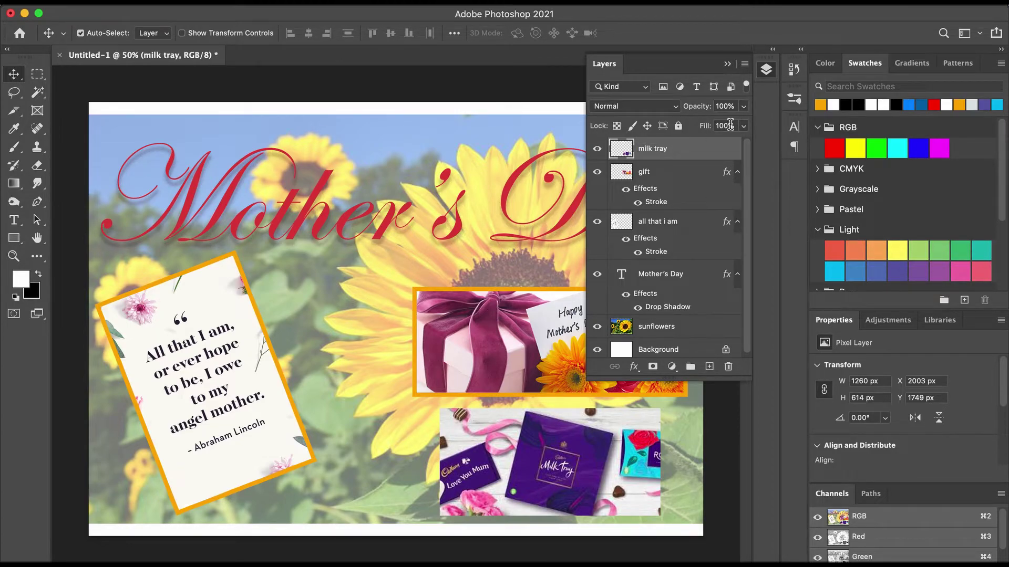
# Add a 25 px orange Stroke effect, positioned inside, to the milk tray layer.
pyautogui.doubleClick(721, 152)
pyautogui.click(433, 196)
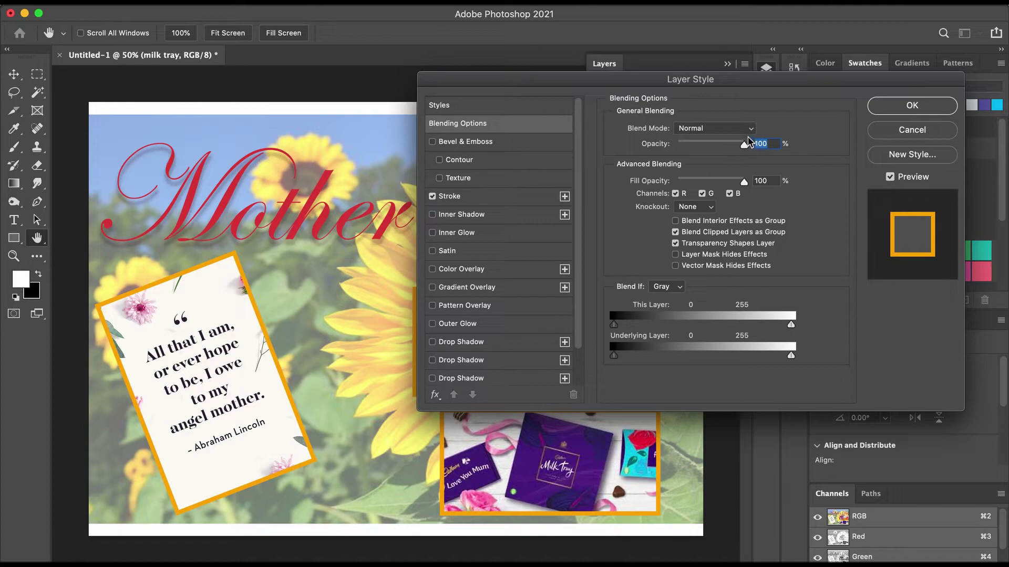
pyautogui.click(518, 198)
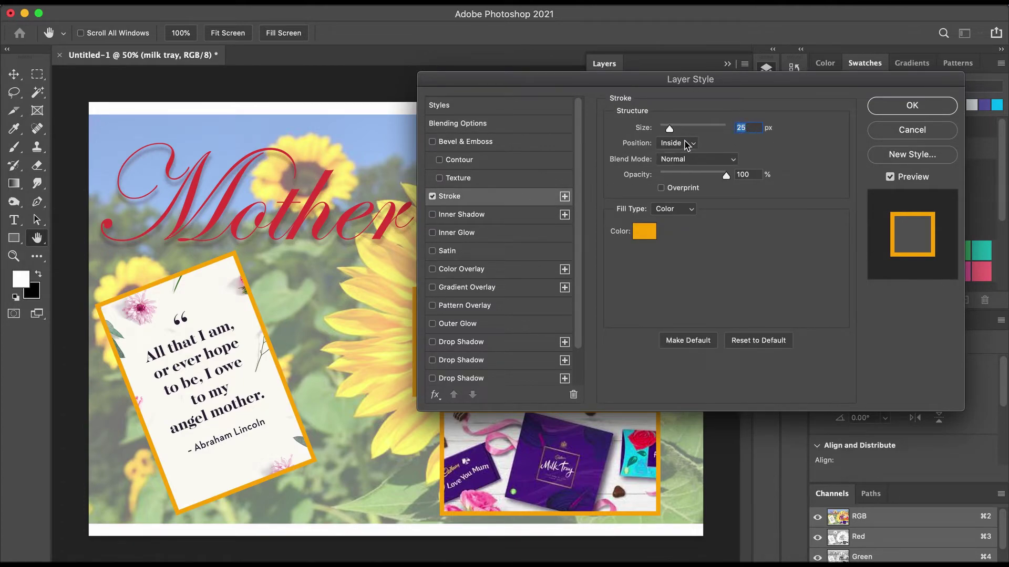
pyautogui.click(941, 107)
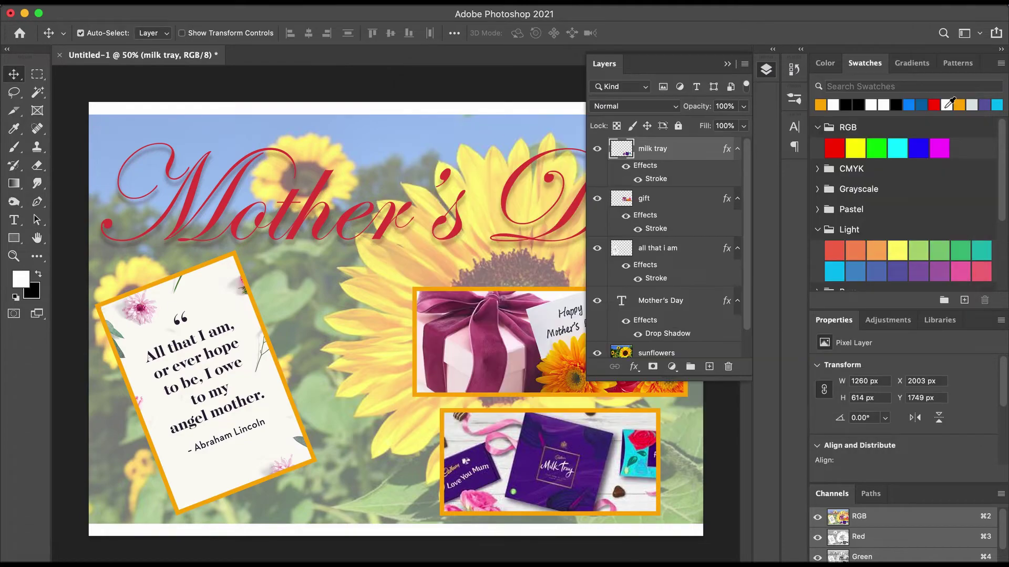
pyautogui.click(728, 63)
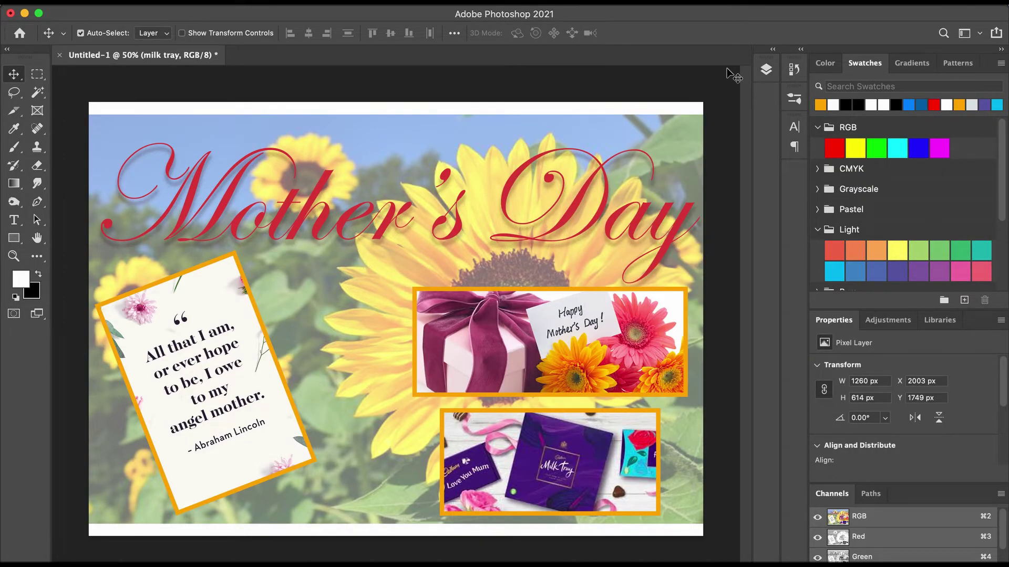